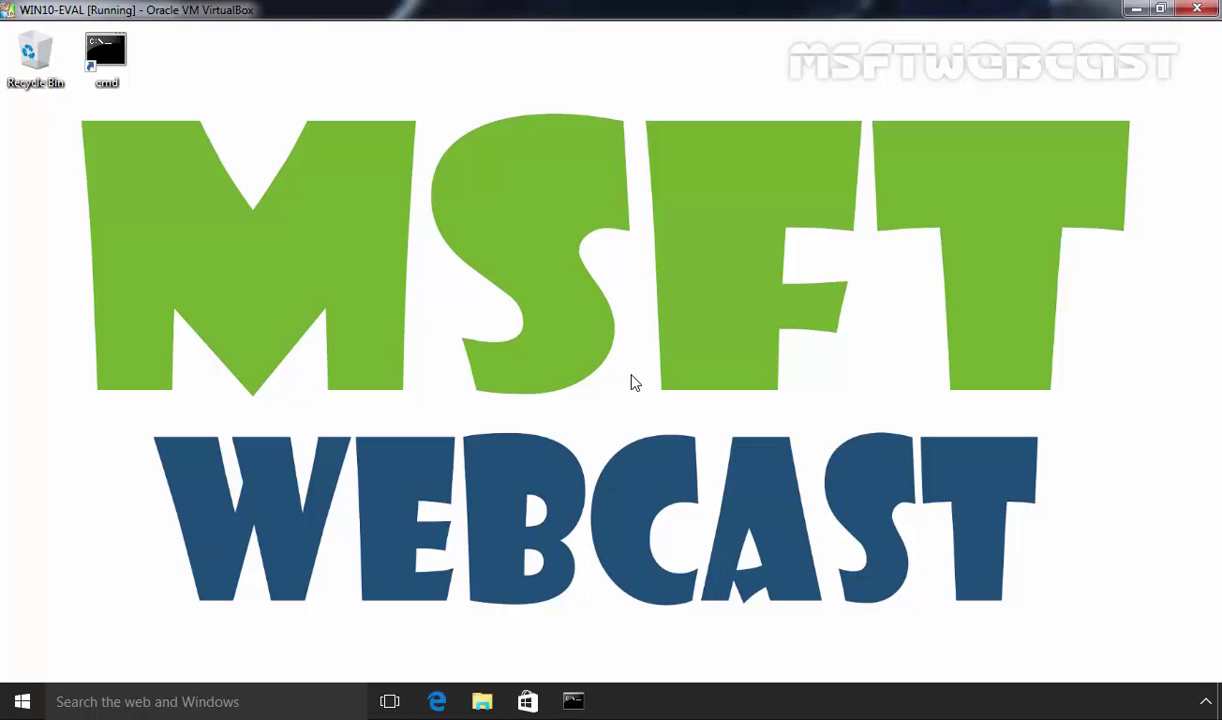
# Search for 'admini' and open the Administrative Tools folder from the results
pyautogui.click(290, 701)
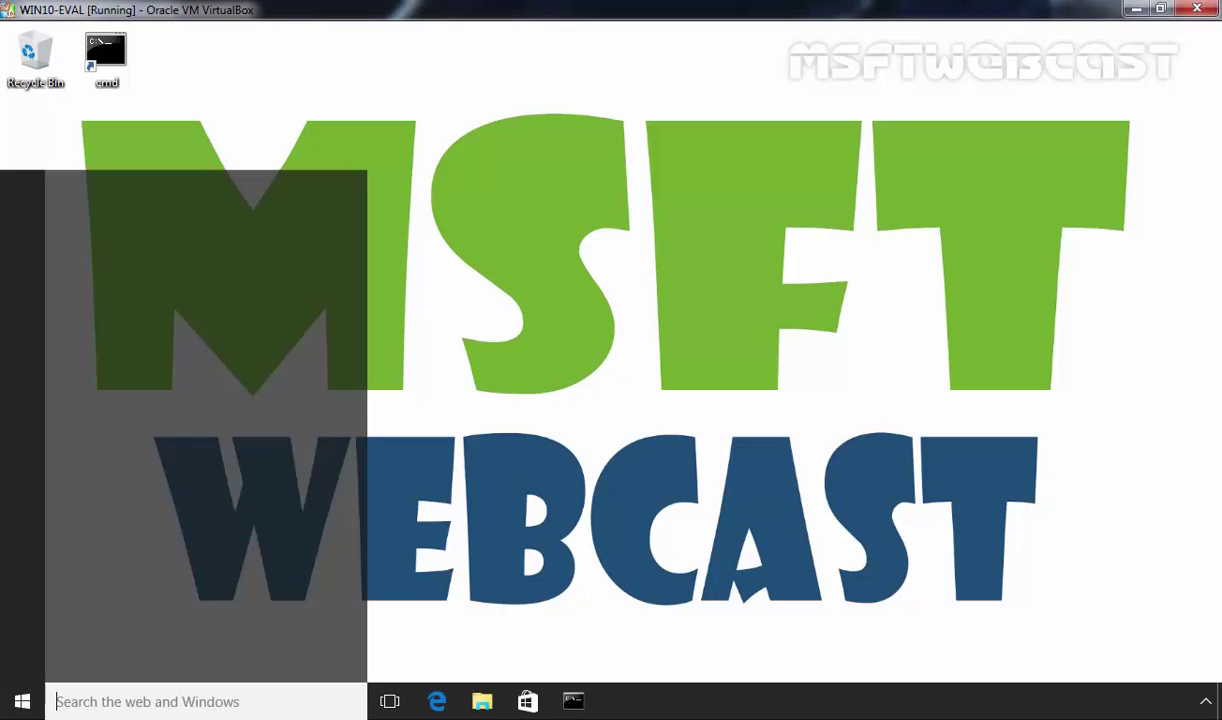
pyautogui.write('admini')
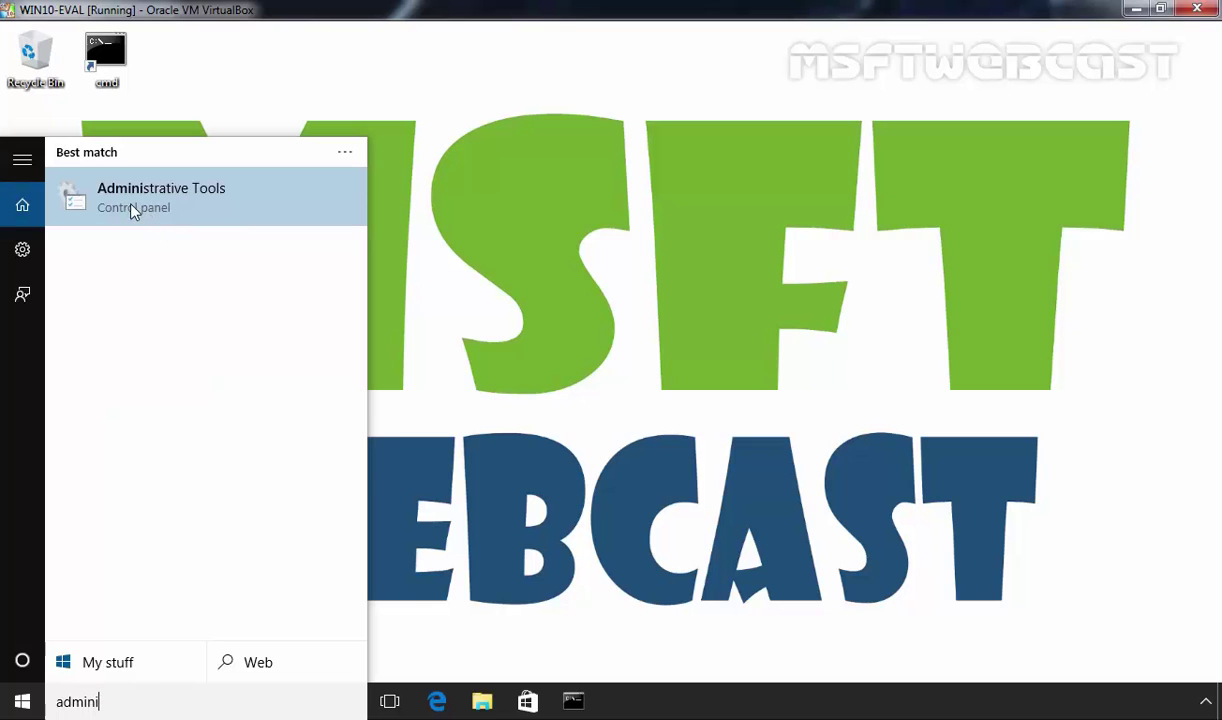
pyautogui.click(208, 195)
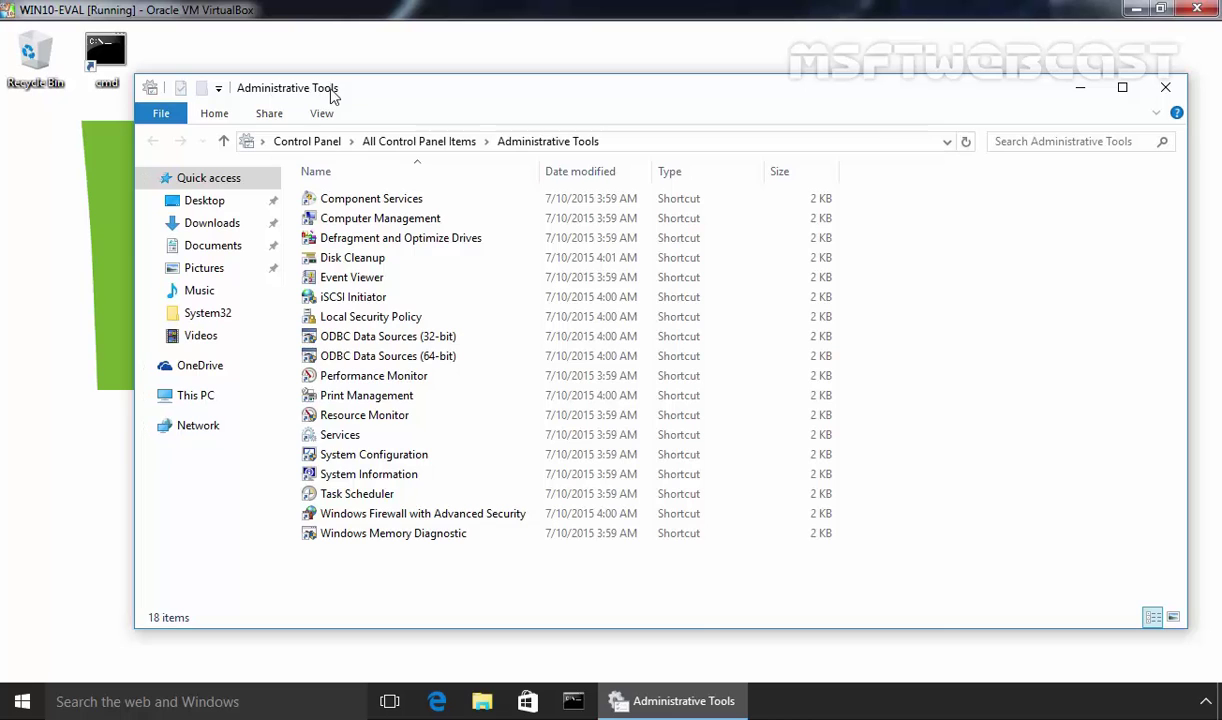
# Launch Local Security Policy from Administrative Tools and close the folder
pyautogui.click(345, 318)
pyautogui.doubleClick(345, 318)
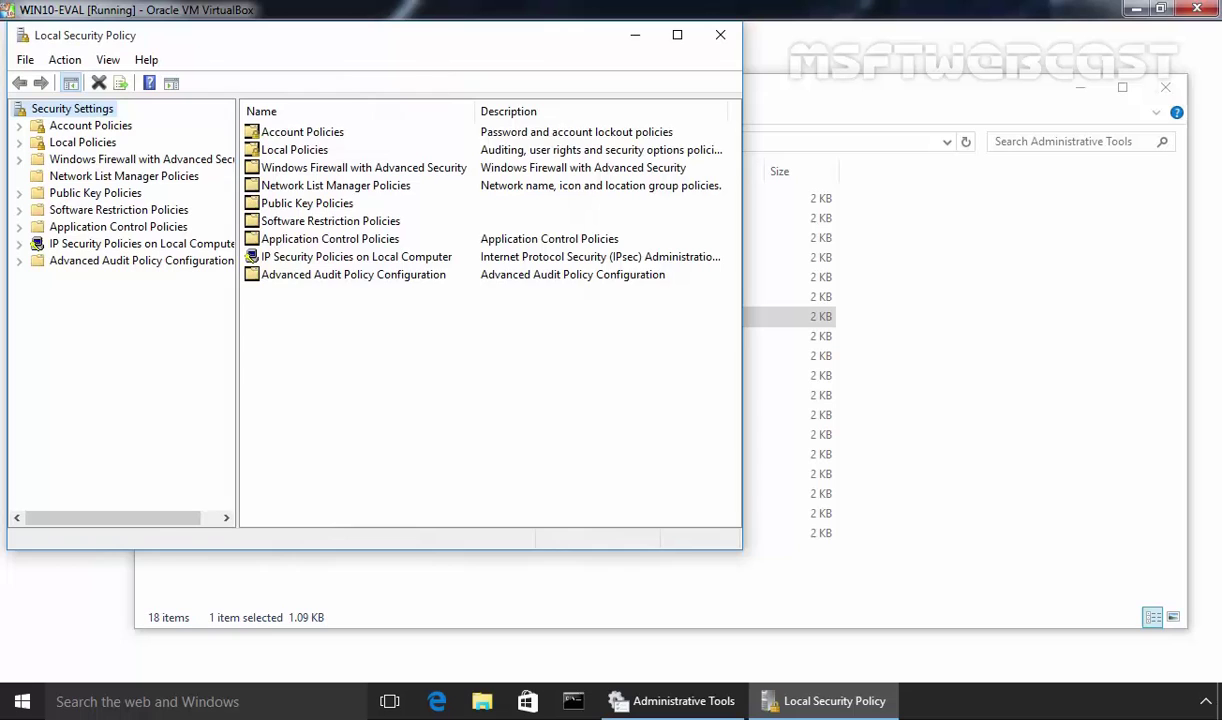
pyautogui.click(1165, 88)
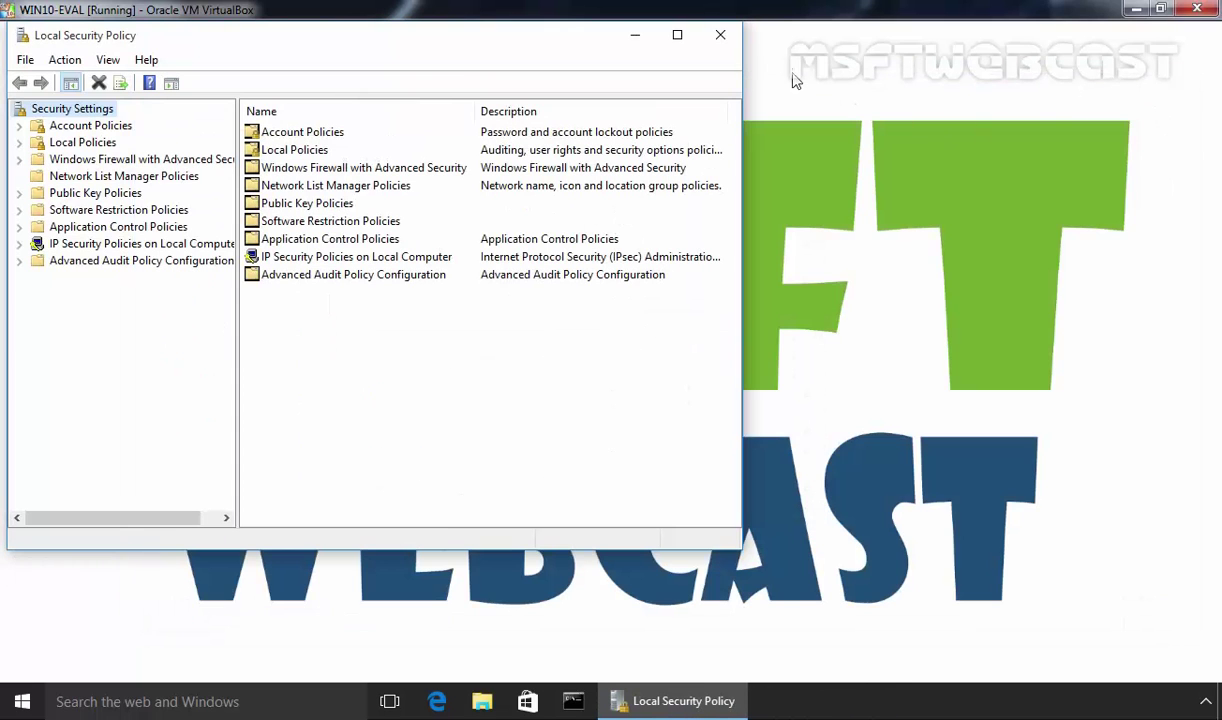
# Run secpol.msc and select Account lockout threshold under Account Policies > Account Lockout Policy
pyautogui.press('super+r')
pyautogui.write('se')
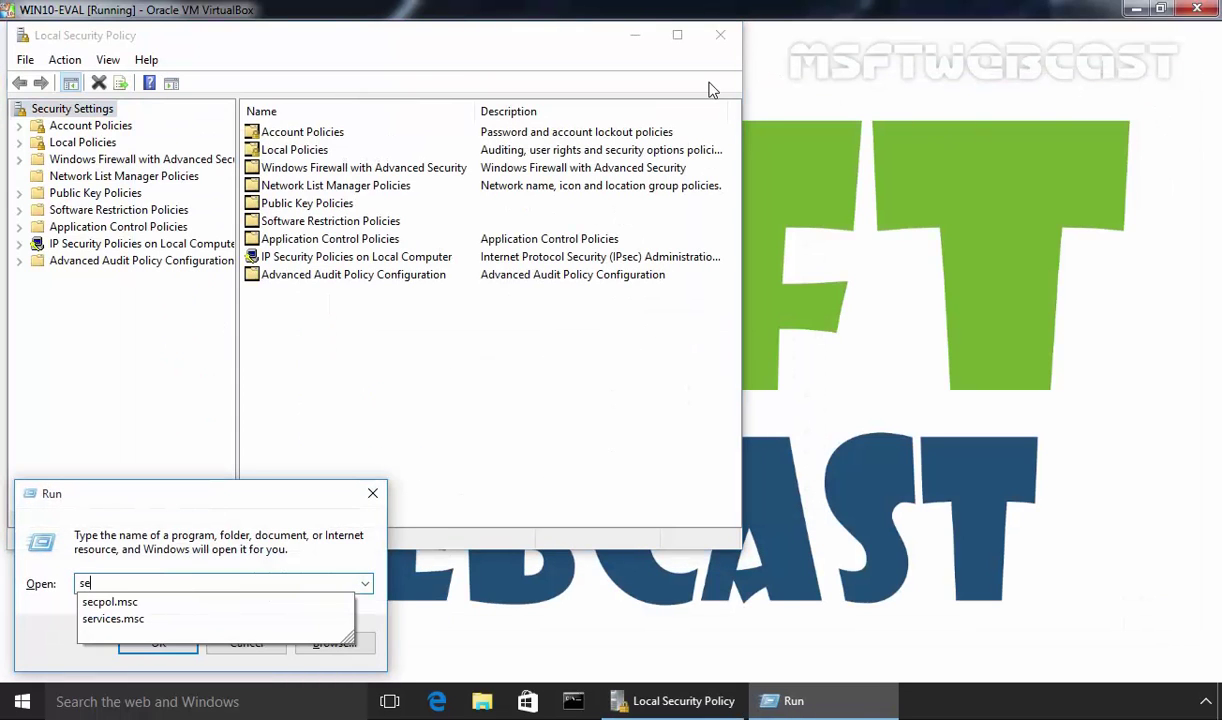
pyautogui.press('Down')
pyautogui.press('Return')
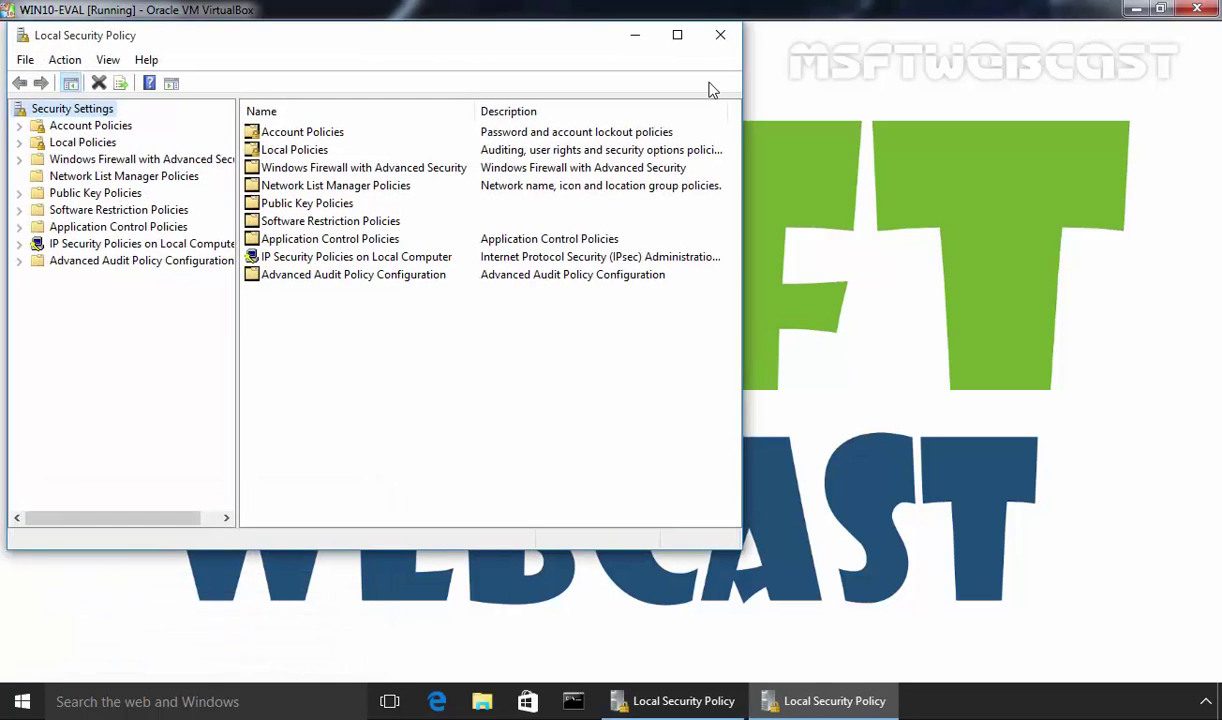
pyautogui.doubleClick(73, 128)
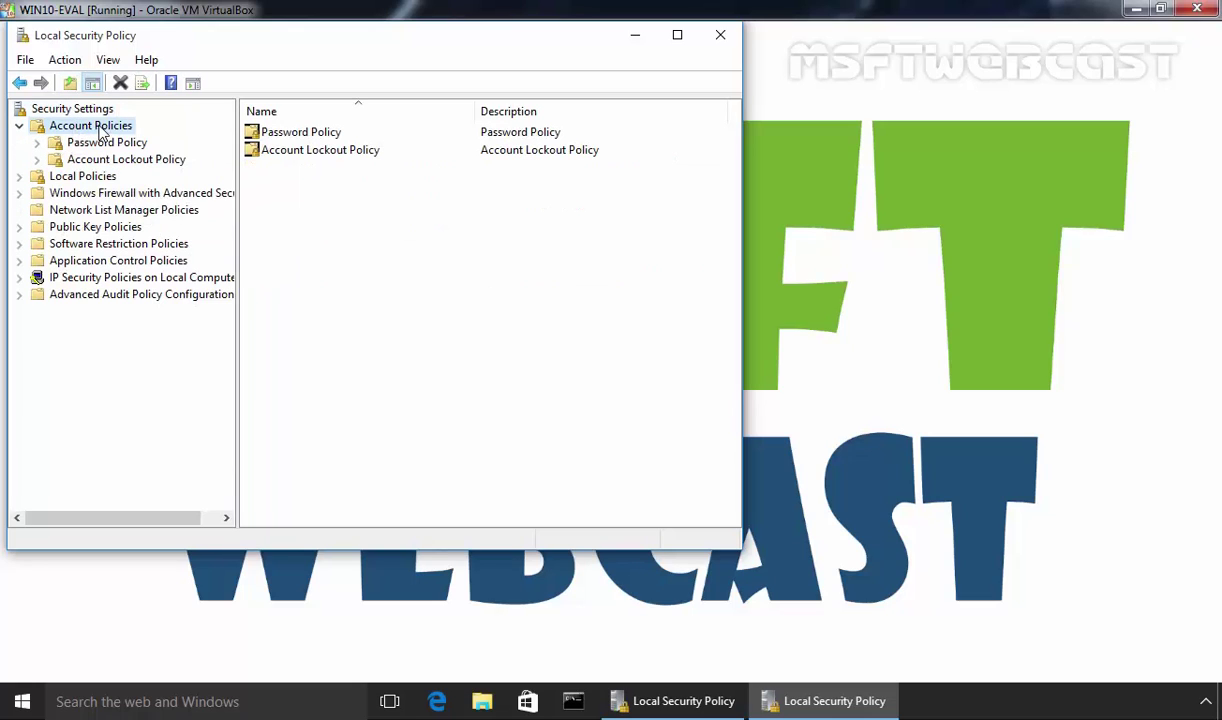
pyautogui.click(86, 160)
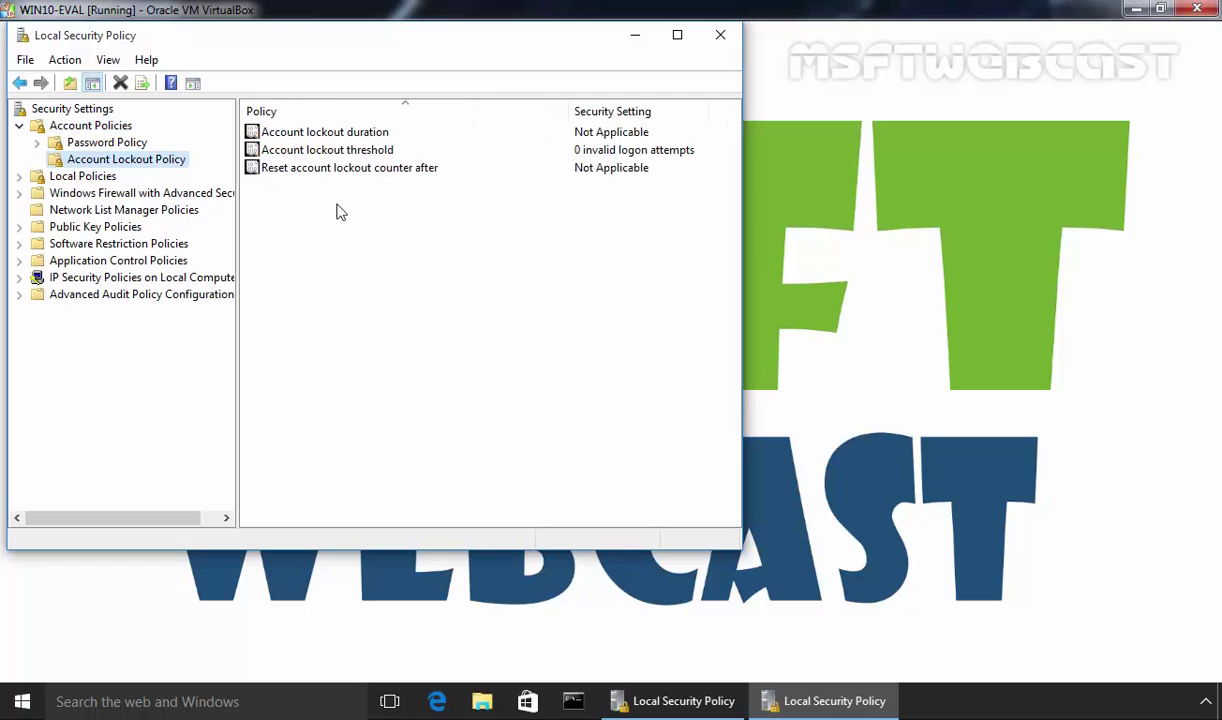
pyautogui.click(308, 152)
# Read the Account lockout threshold explanation, then enter 3 invalid logon attempts
pyautogui.doubleClick(366, 156)
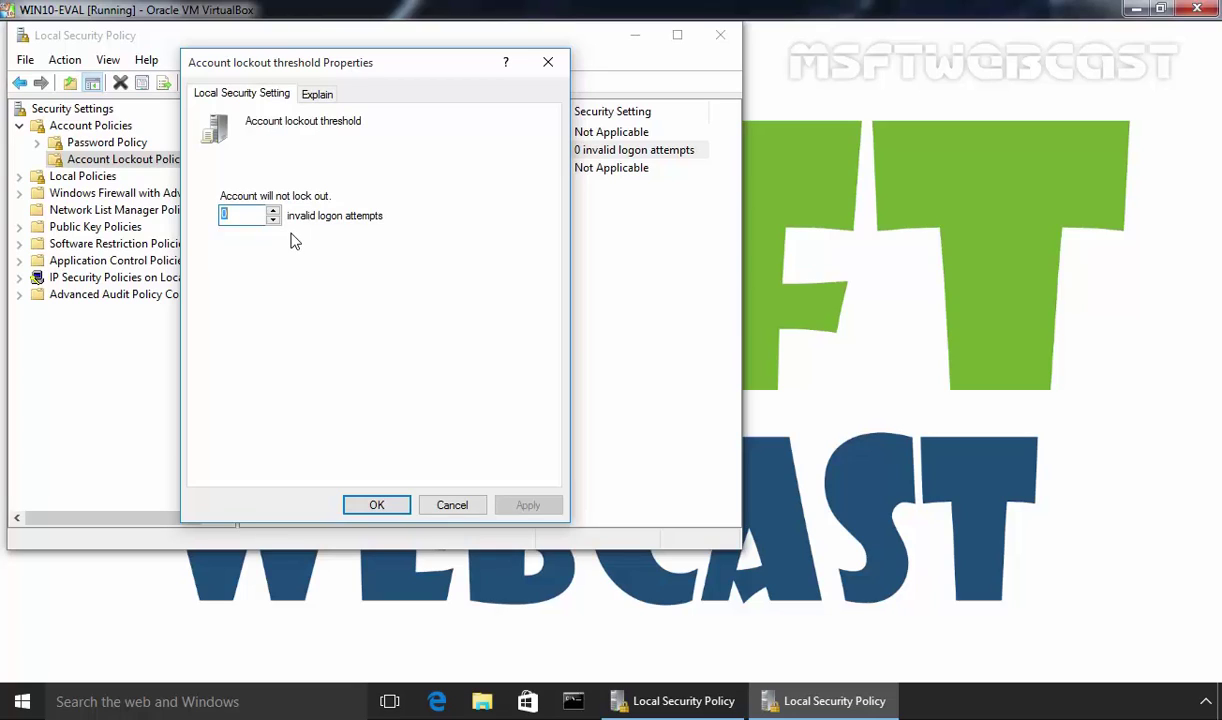
pyautogui.click(312, 94)
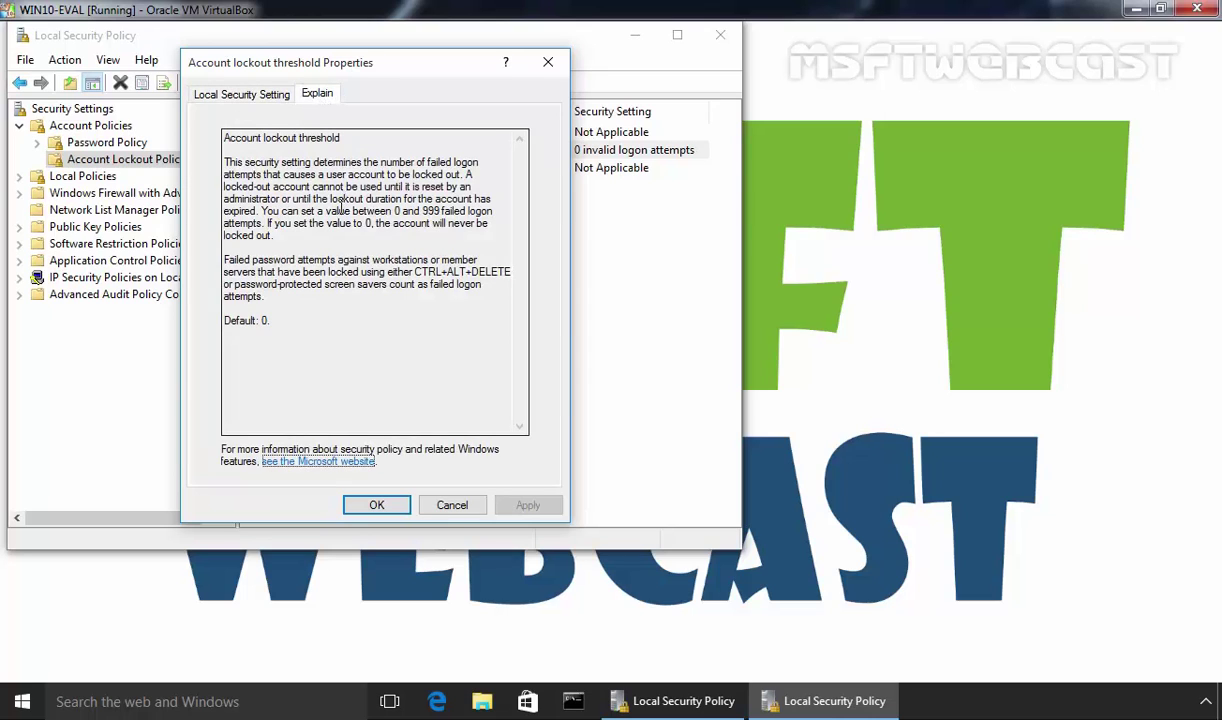
pyautogui.moveTo(262, 211); pyautogui.dragTo(476, 206)
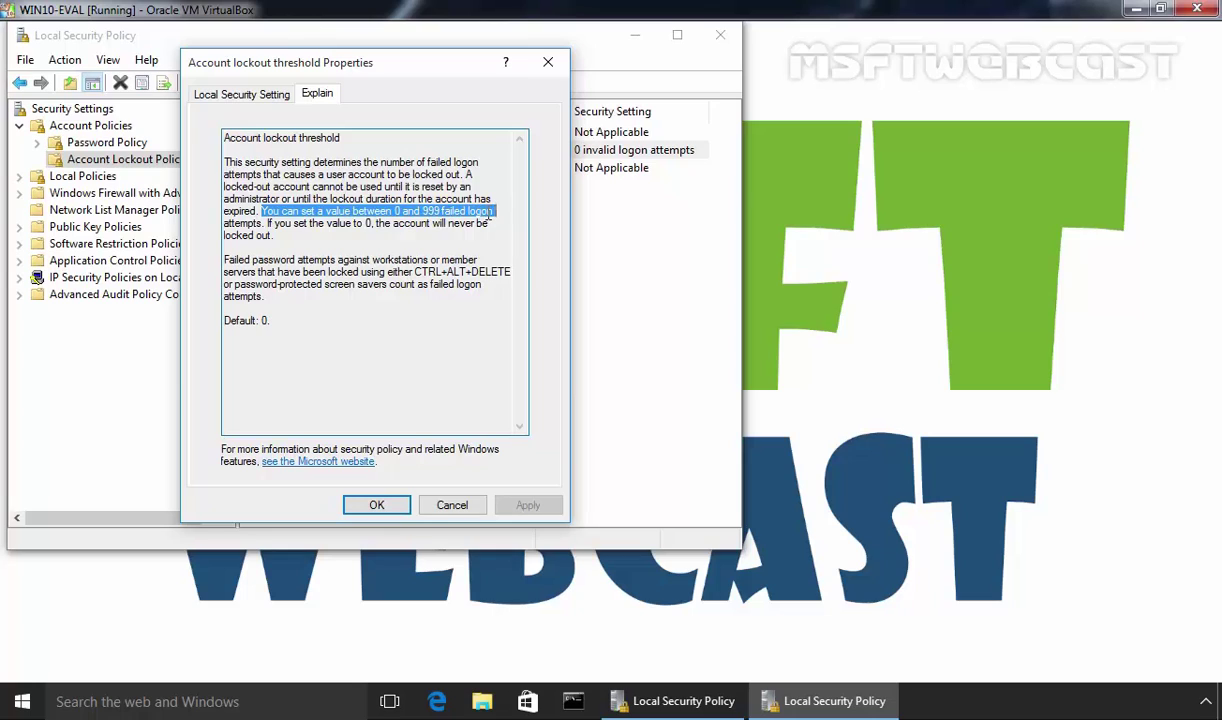
pyautogui.click(321, 225)
pyautogui.moveTo(375, 224); pyautogui.dragTo(252, 240)
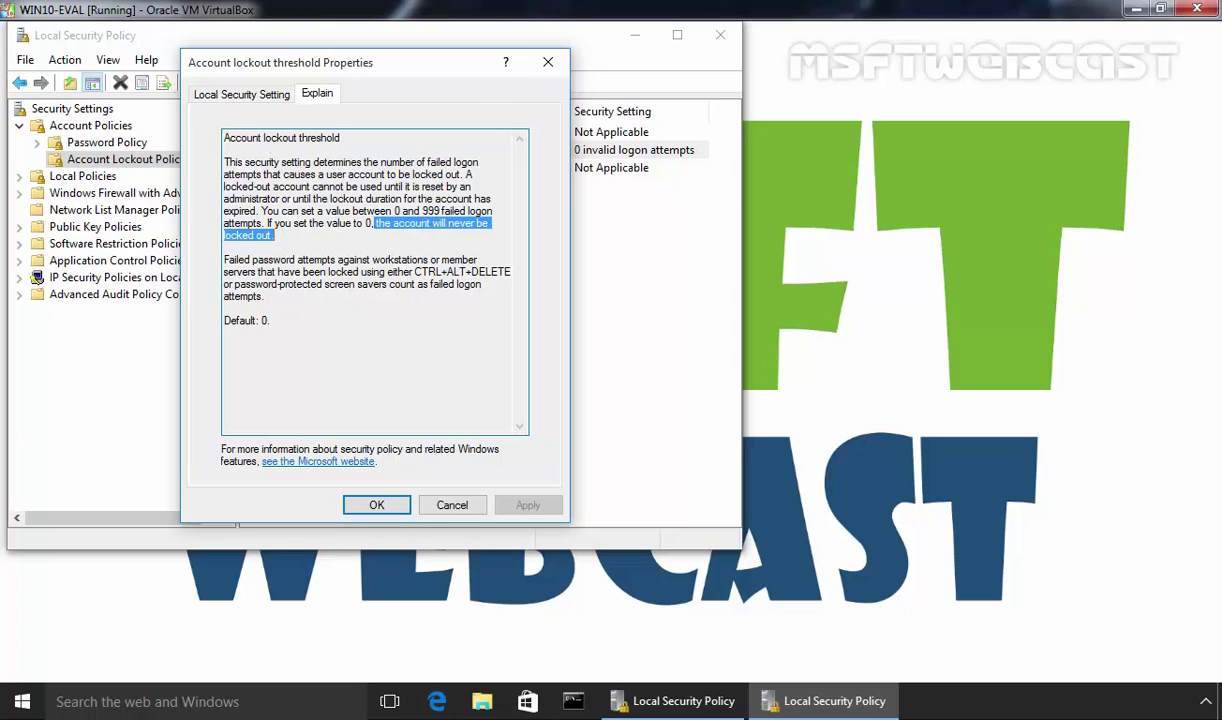
pyautogui.hotkey('ctrl', 'shift', 'Tab')
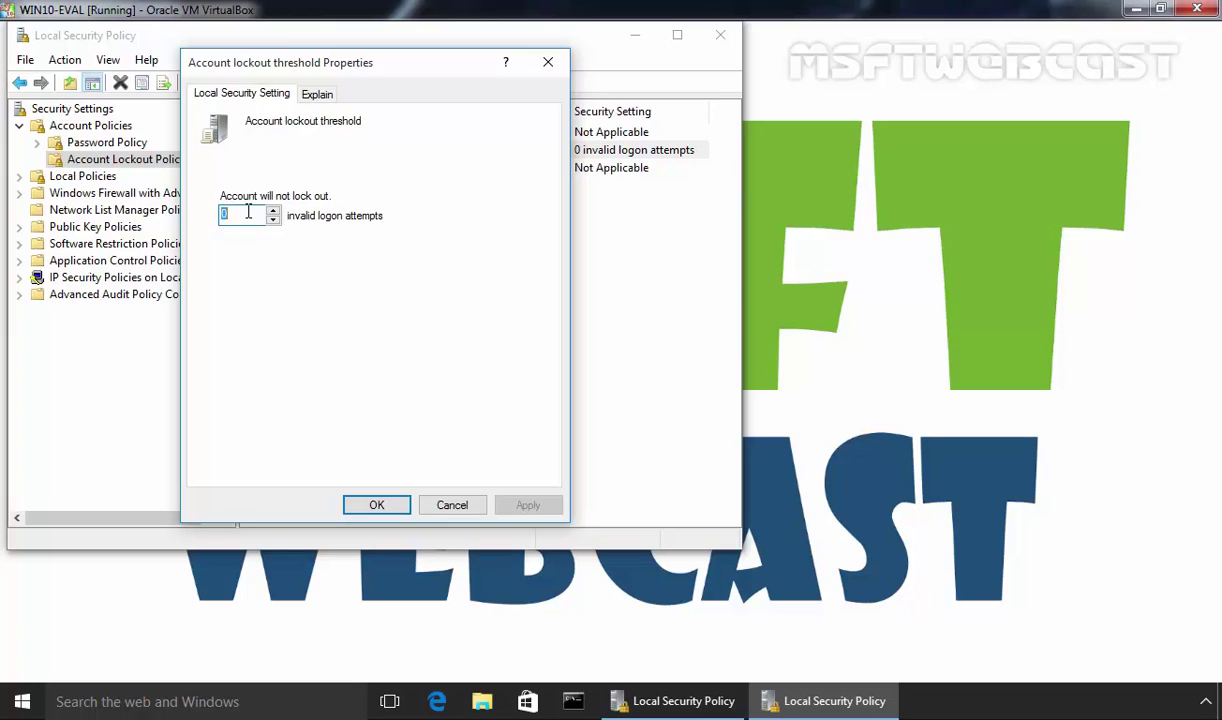
pyautogui.write('3')
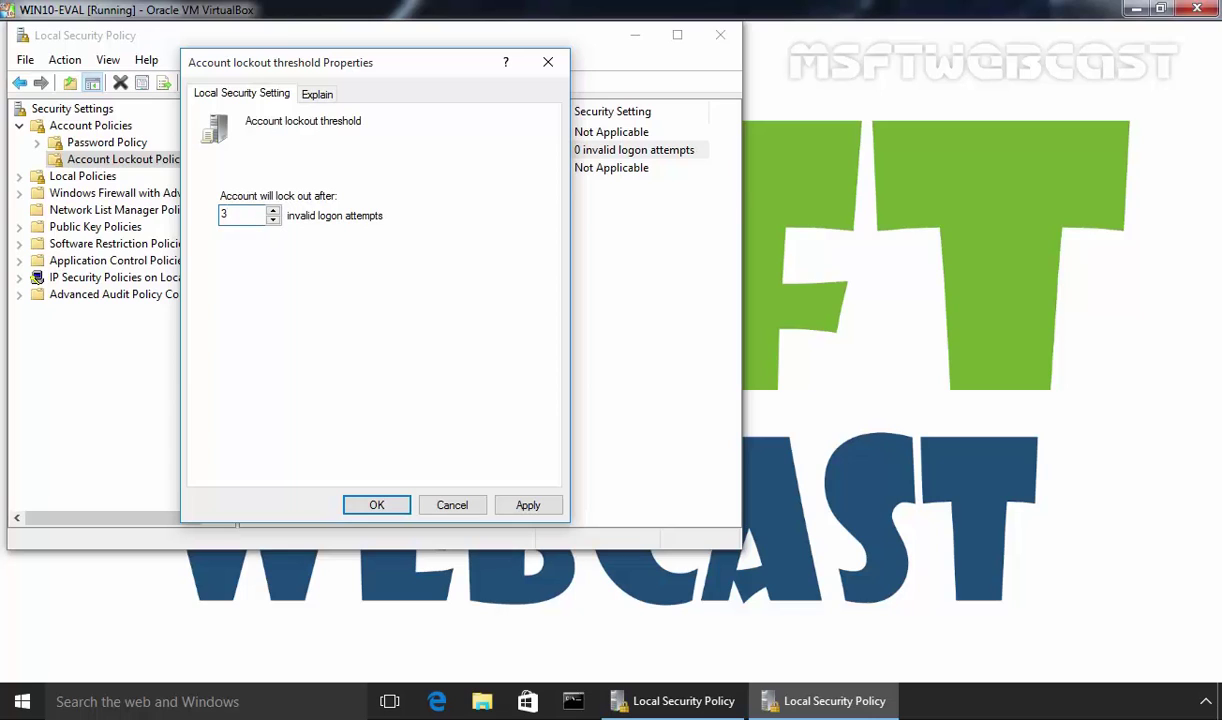
# Apply the 3-attempt threshold, accepting the suggested 30-minute lockout duration and counter reset
pyautogui.click(540, 506)
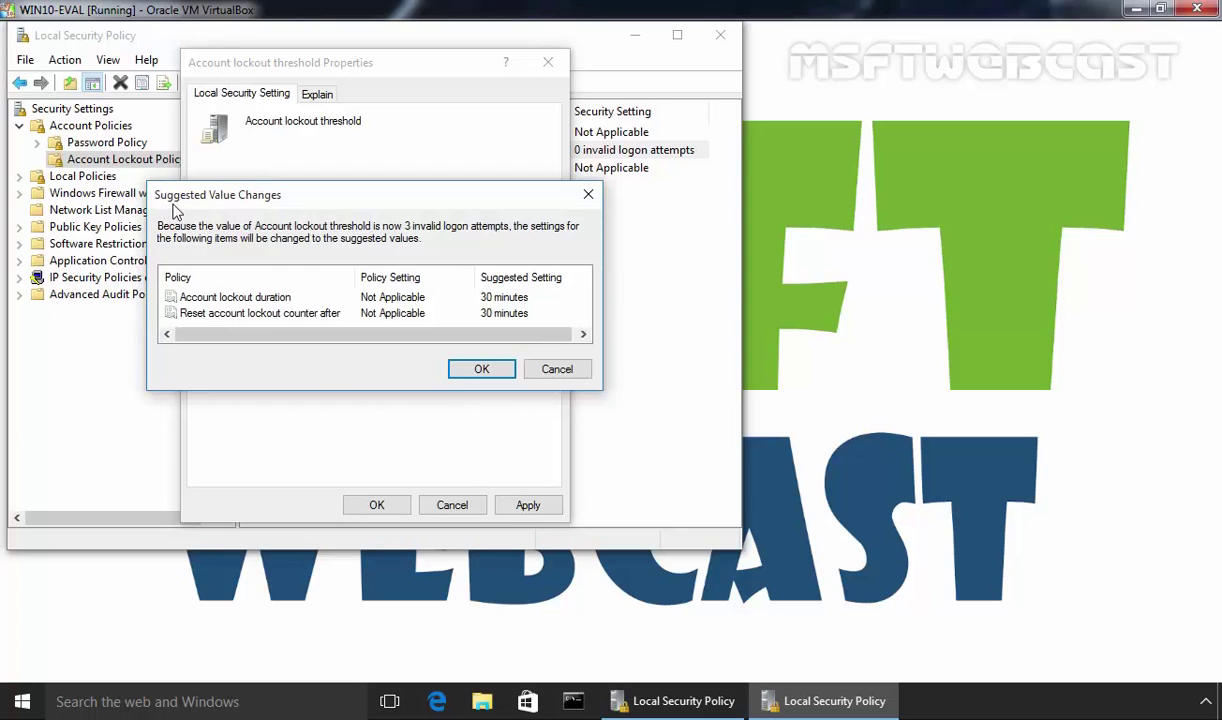
pyautogui.click(227, 299)
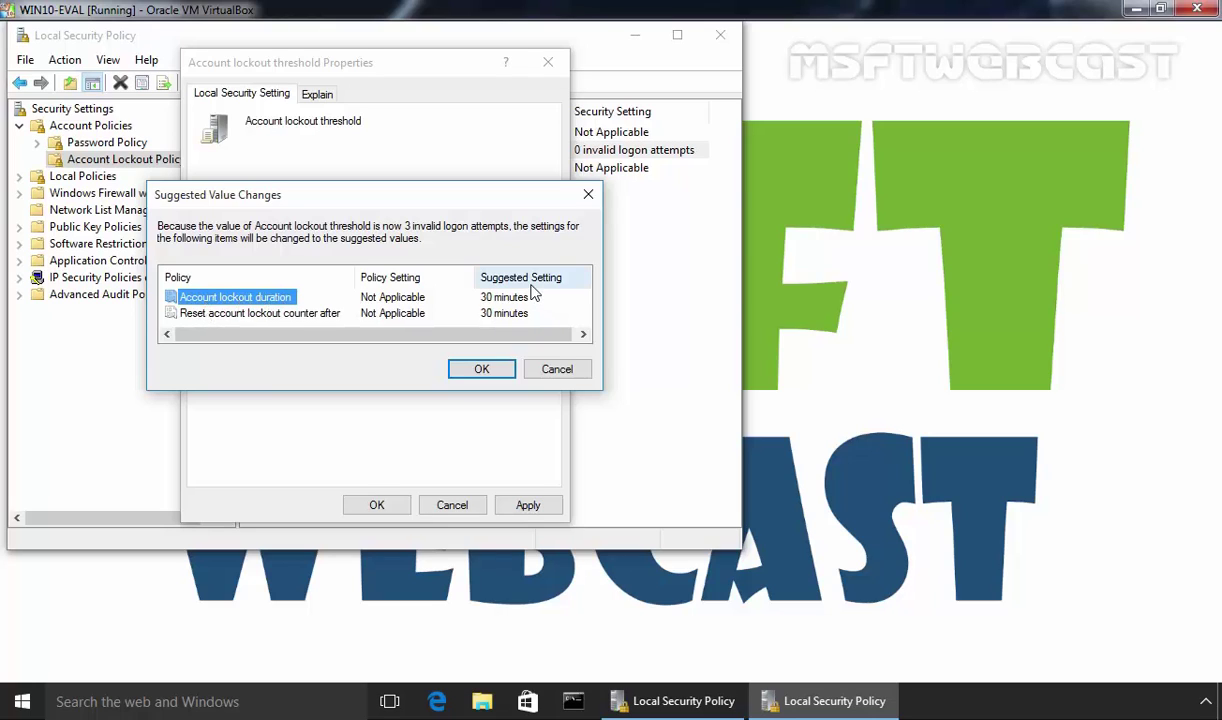
pyautogui.click(485, 292)
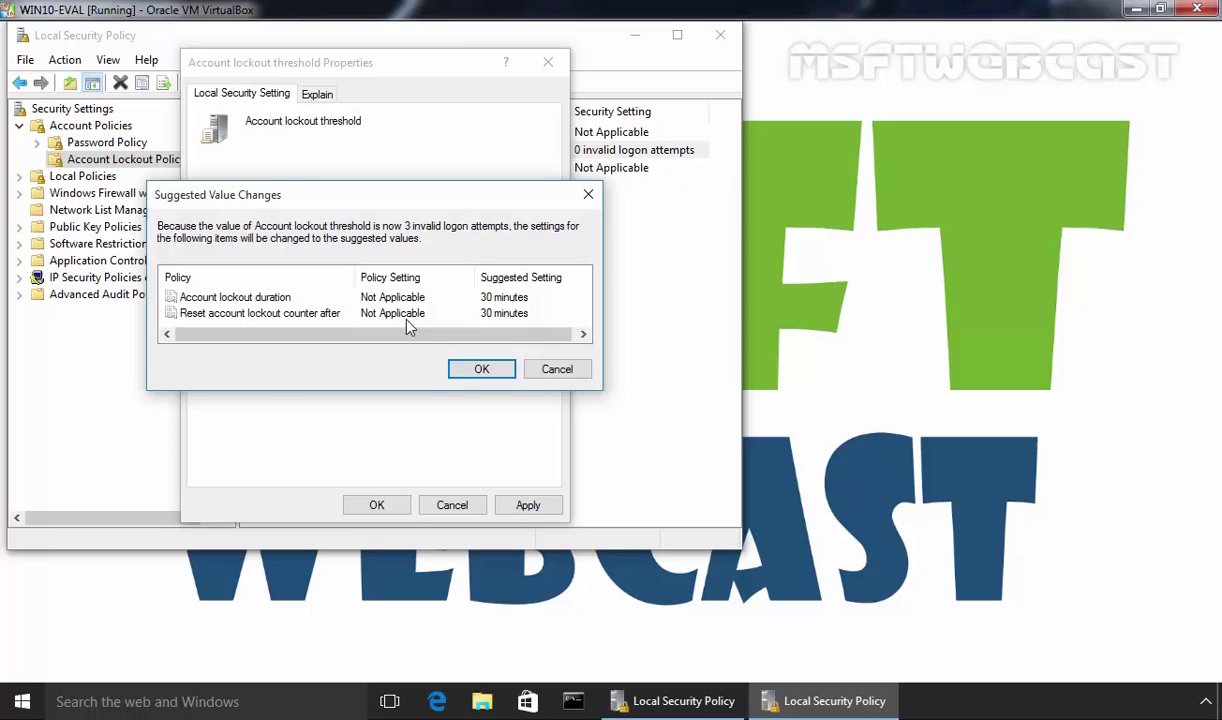
pyautogui.click(225, 314)
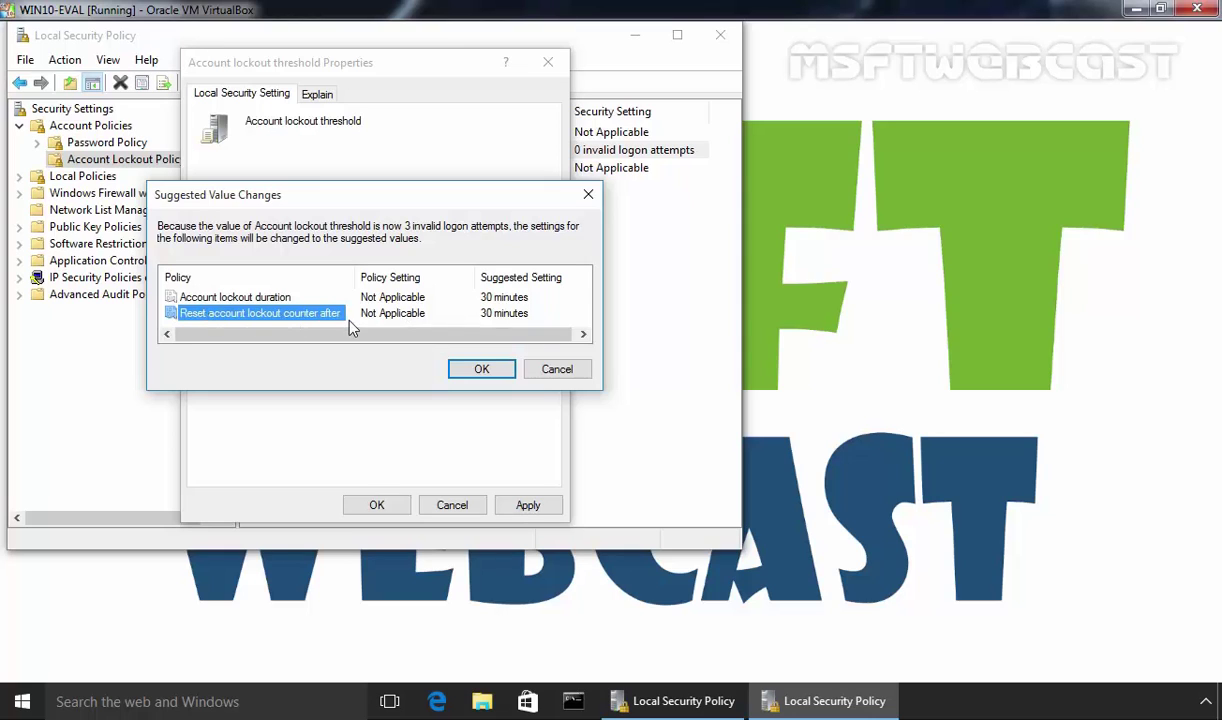
pyautogui.click(484, 368)
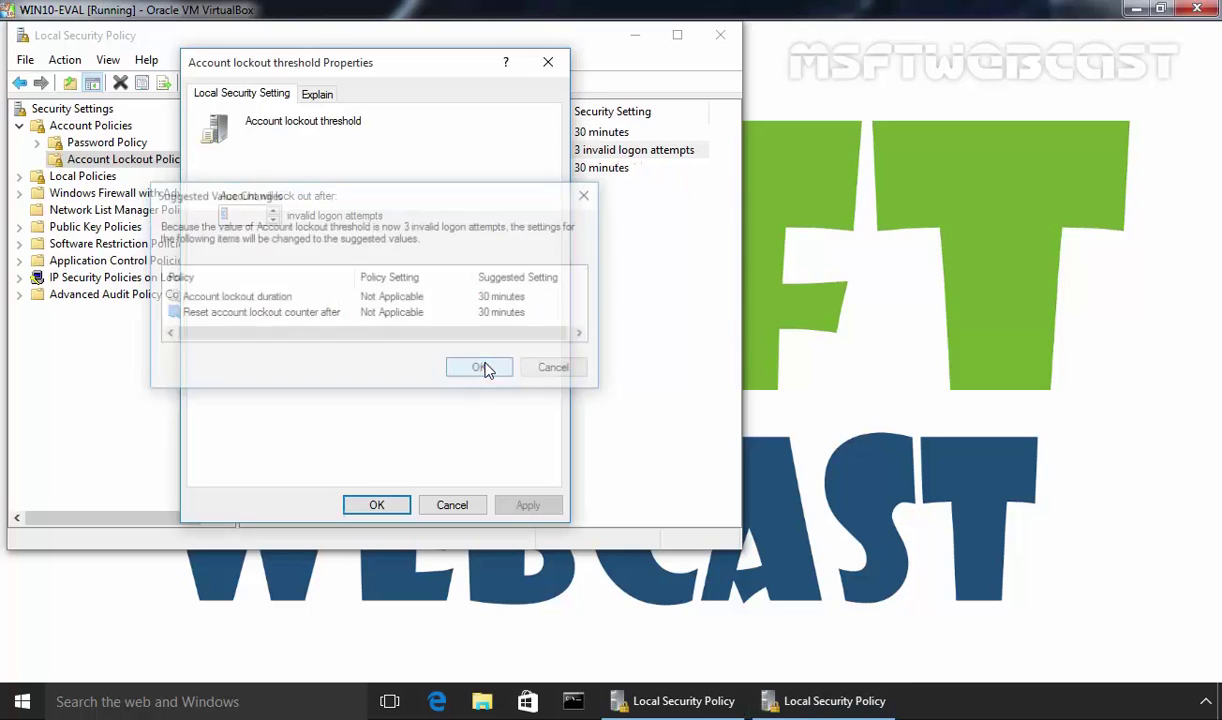
pyautogui.click(376, 504)
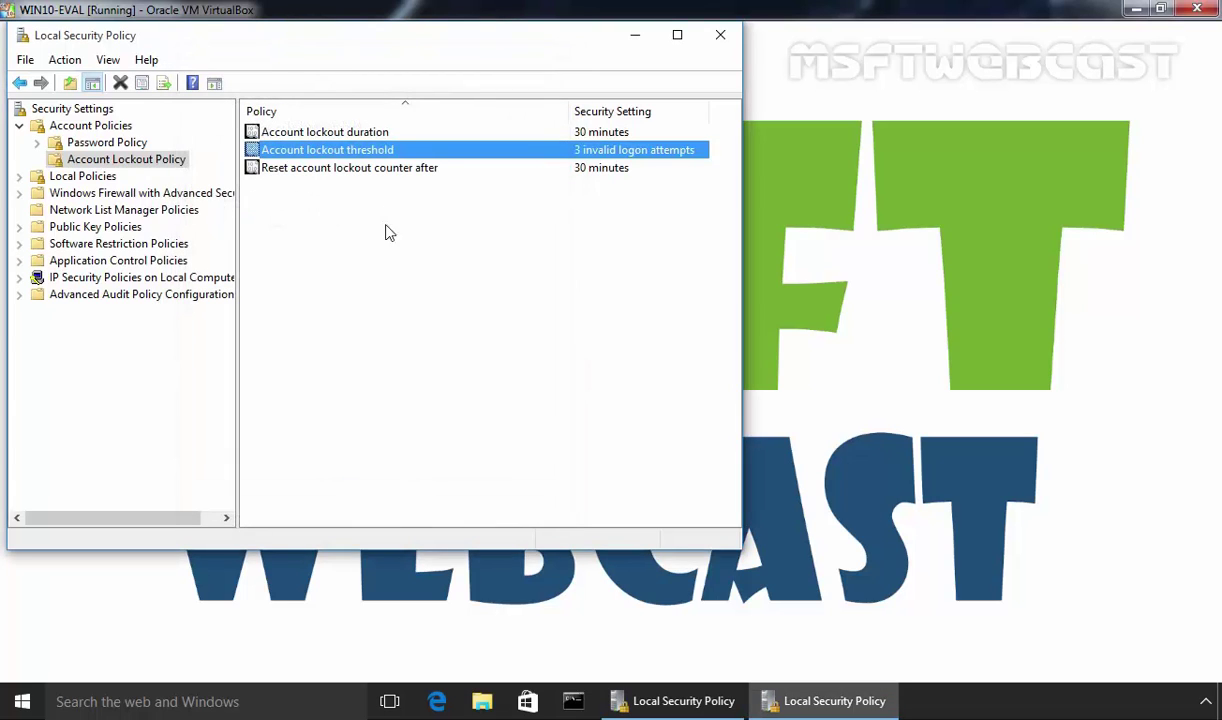
pyautogui.doubleClick(327, 134)
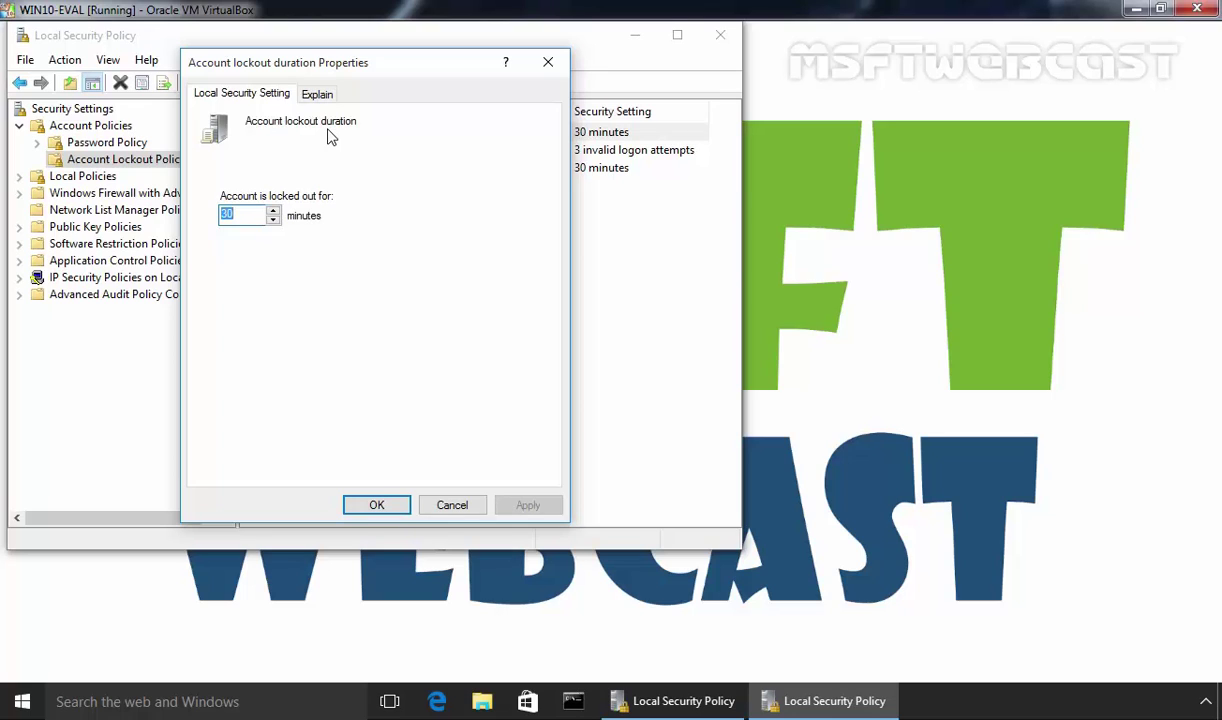
pyautogui.click(314, 93)
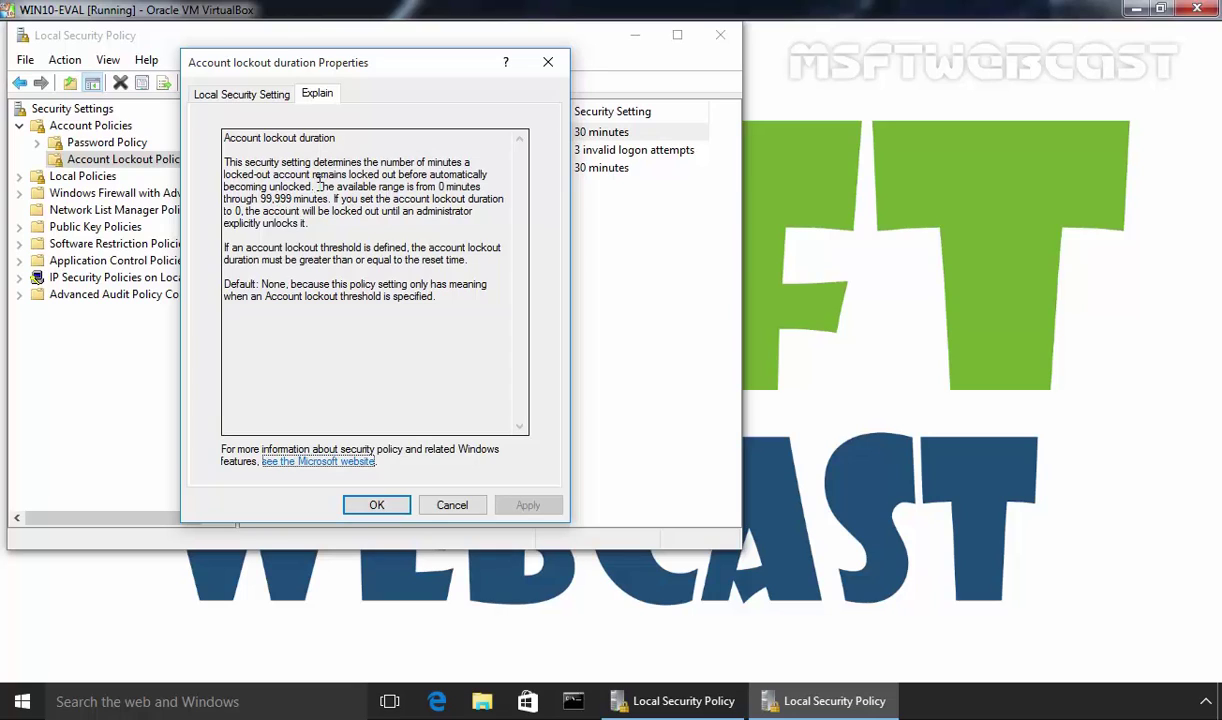
pyautogui.moveTo(317, 187); pyautogui.dragTo(330, 200)
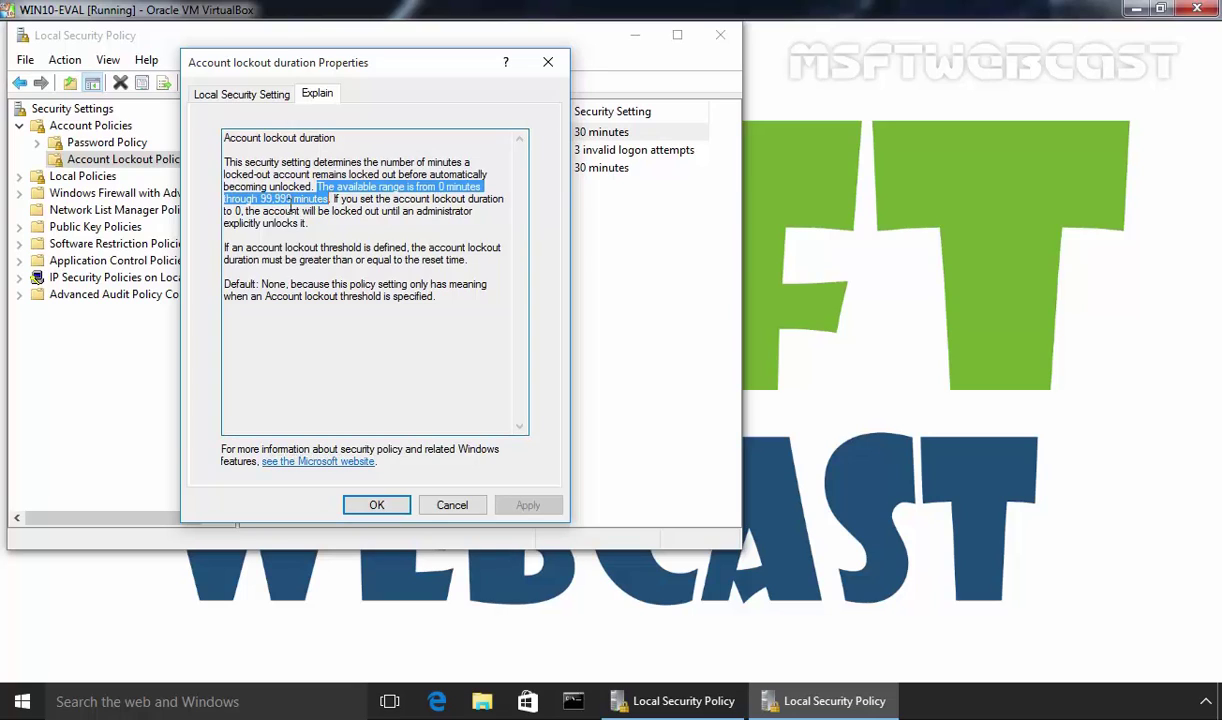
pyautogui.click(240, 95)
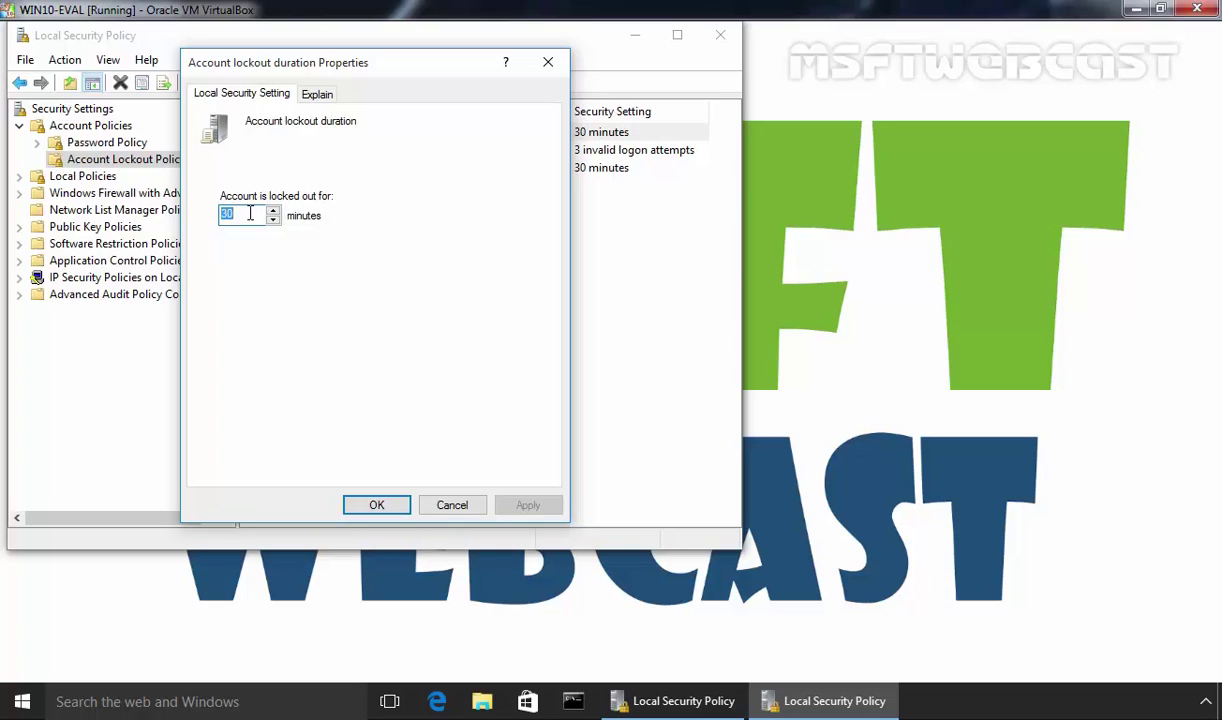
pyautogui.click(374, 503)
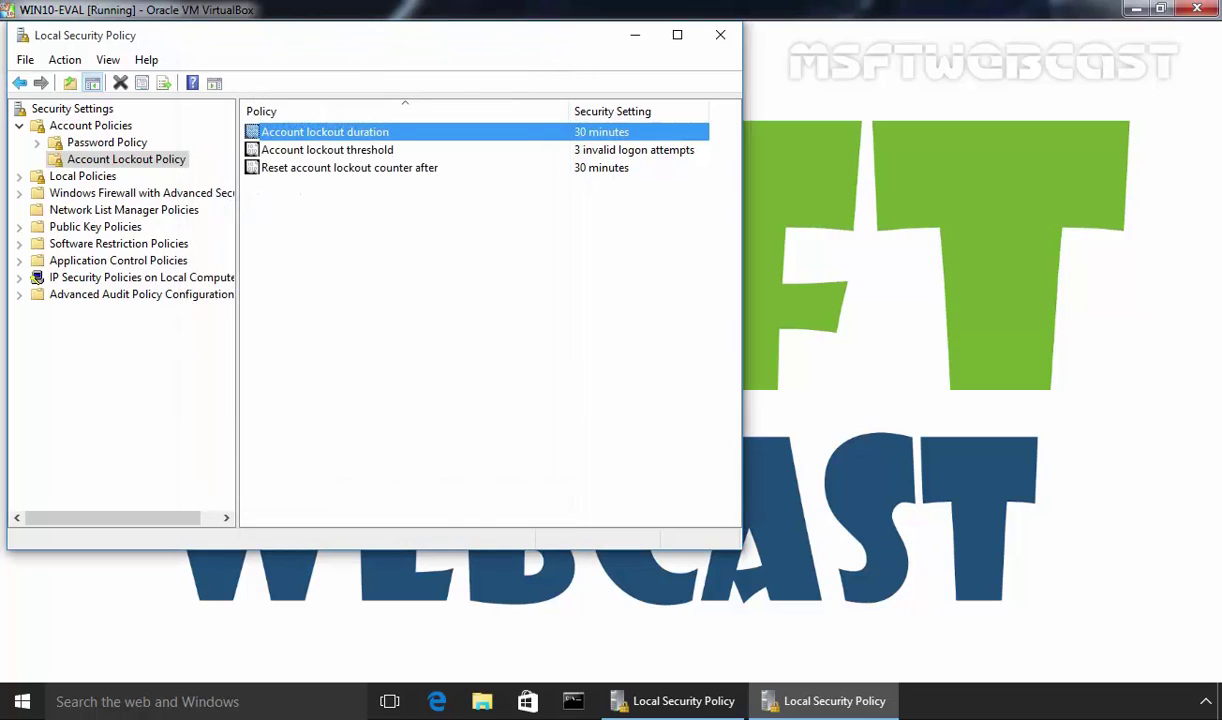
# Check the Reset account lockout counter after properties and keep 30 minutes
pyautogui.click(276, 170)
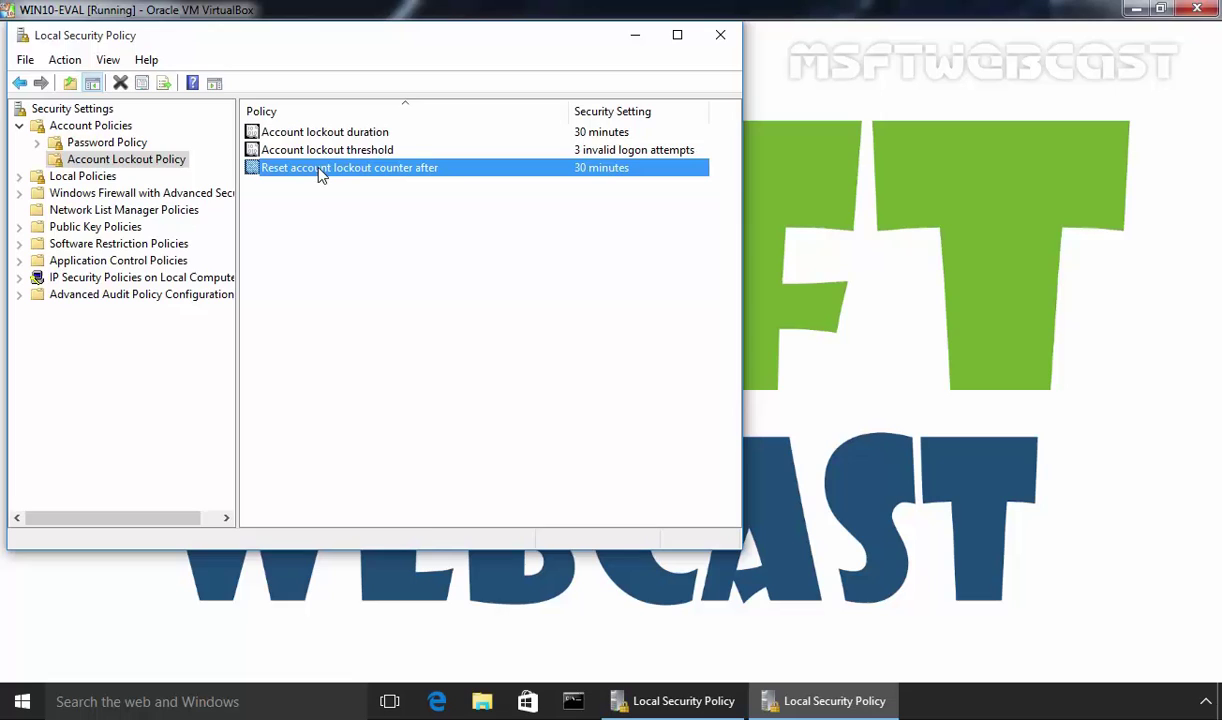
pyautogui.doubleClick(321, 170)
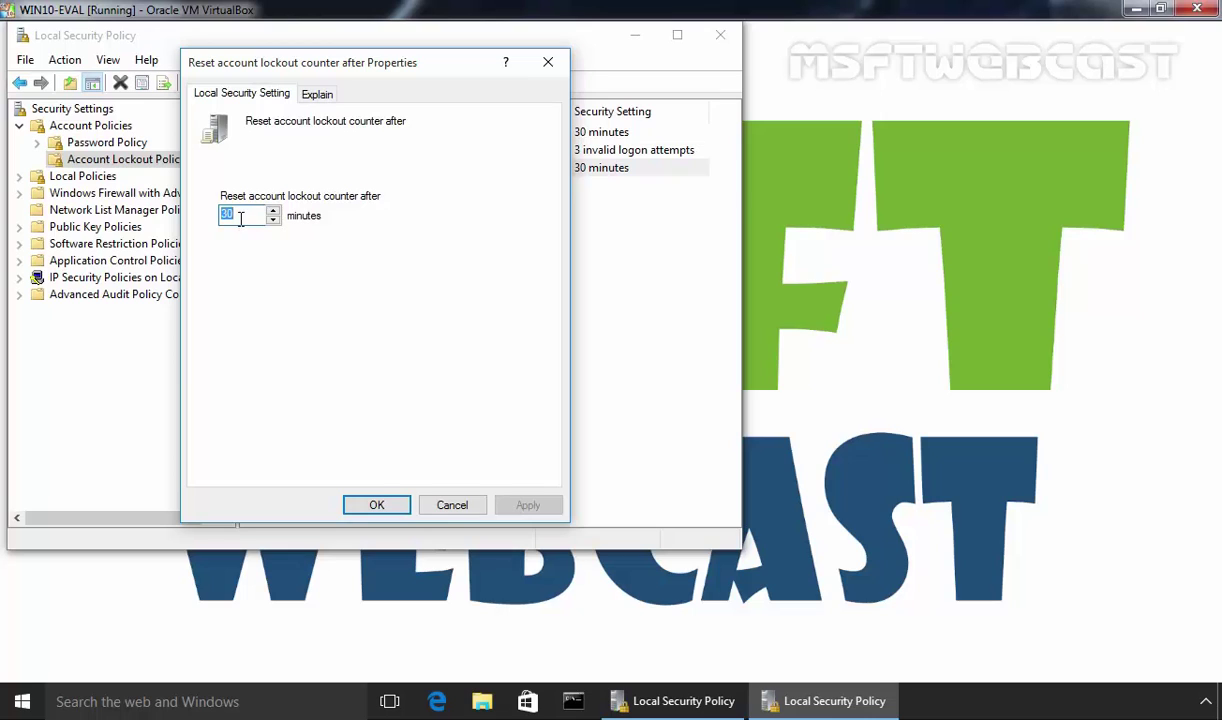
pyautogui.click(377, 504)
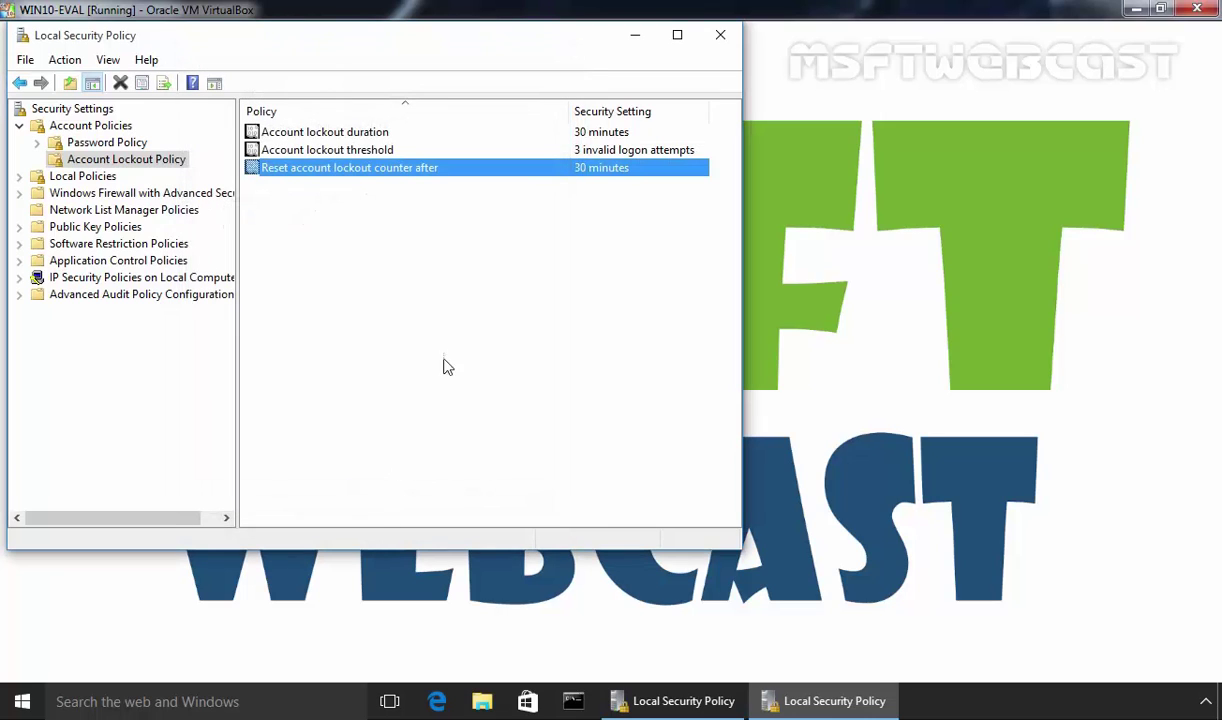
# Review the lockout threshold, duration and counter reset entries in the policy list
pyautogui.click(460, 268)
pyautogui.click(292, 157)
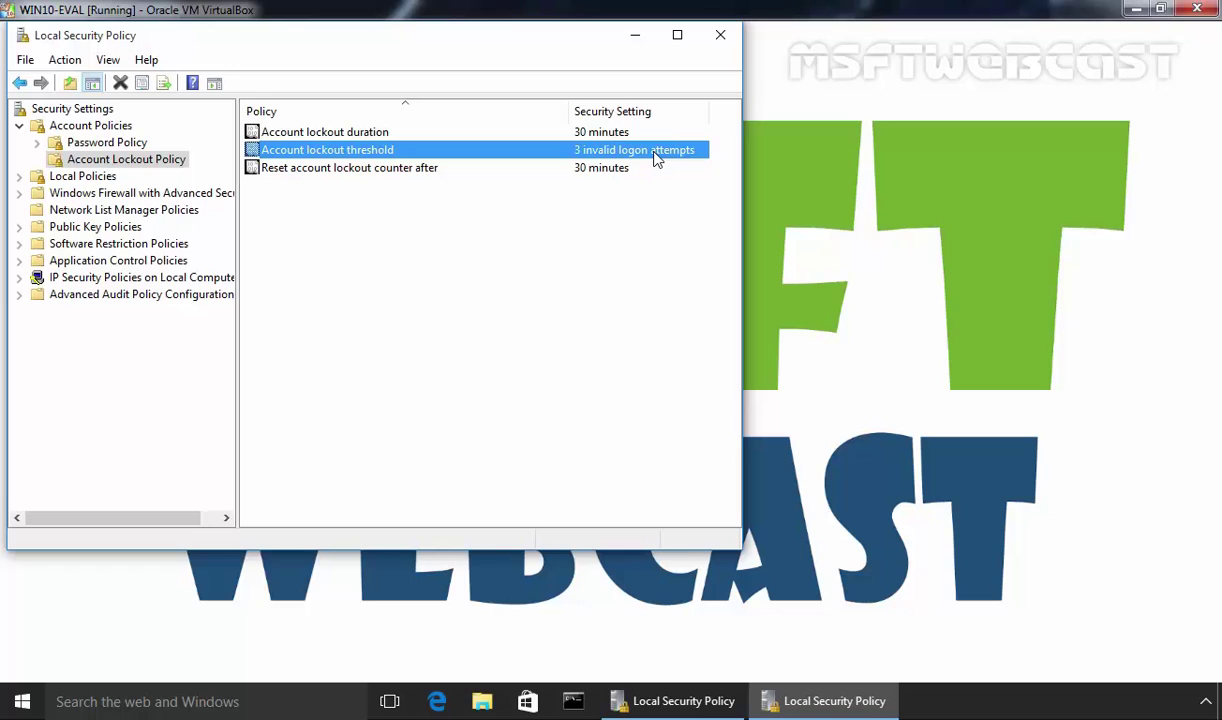
pyautogui.click(316, 132)
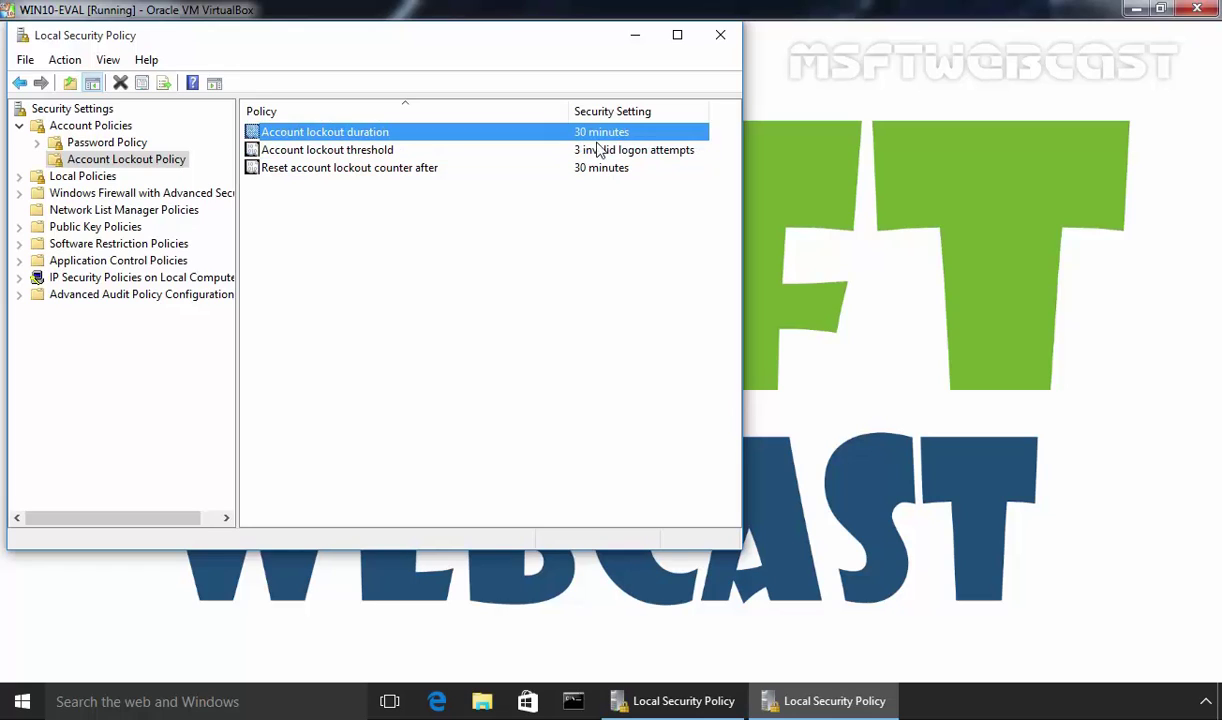
pyautogui.click(603, 169)
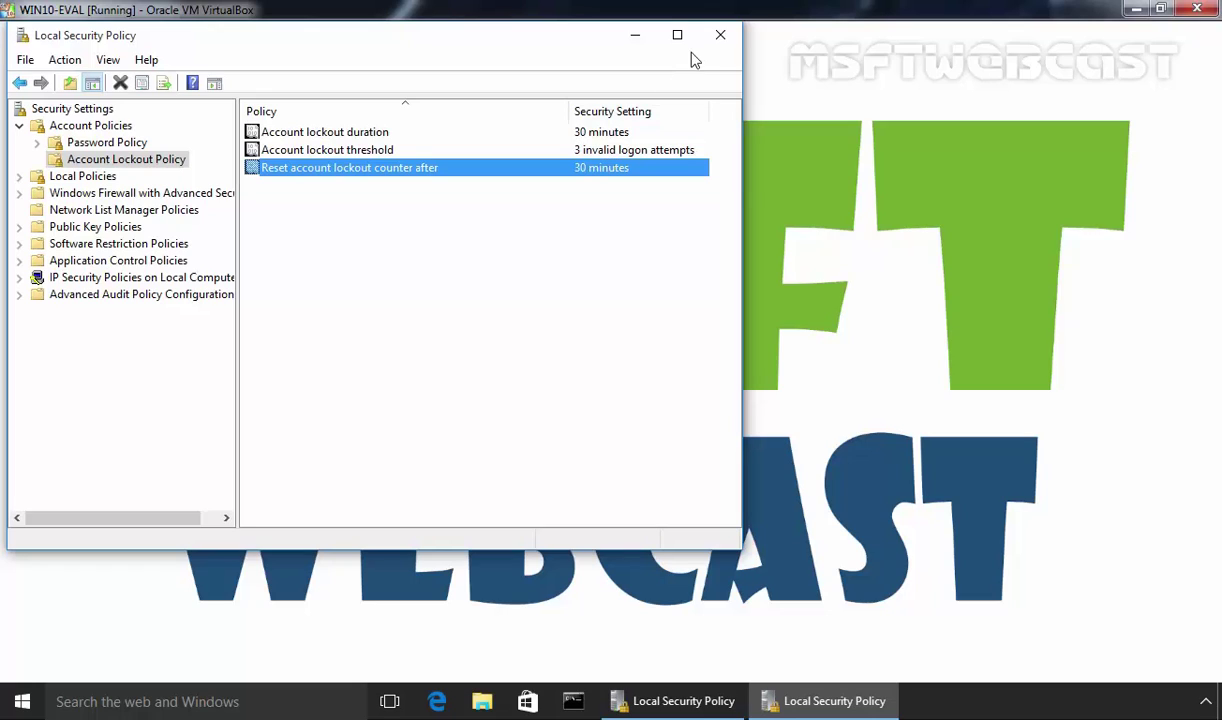
# Close Local Security Policy and run gpupdate in a Command Prompt to refresh group policy
pyautogui.click(721, 37)
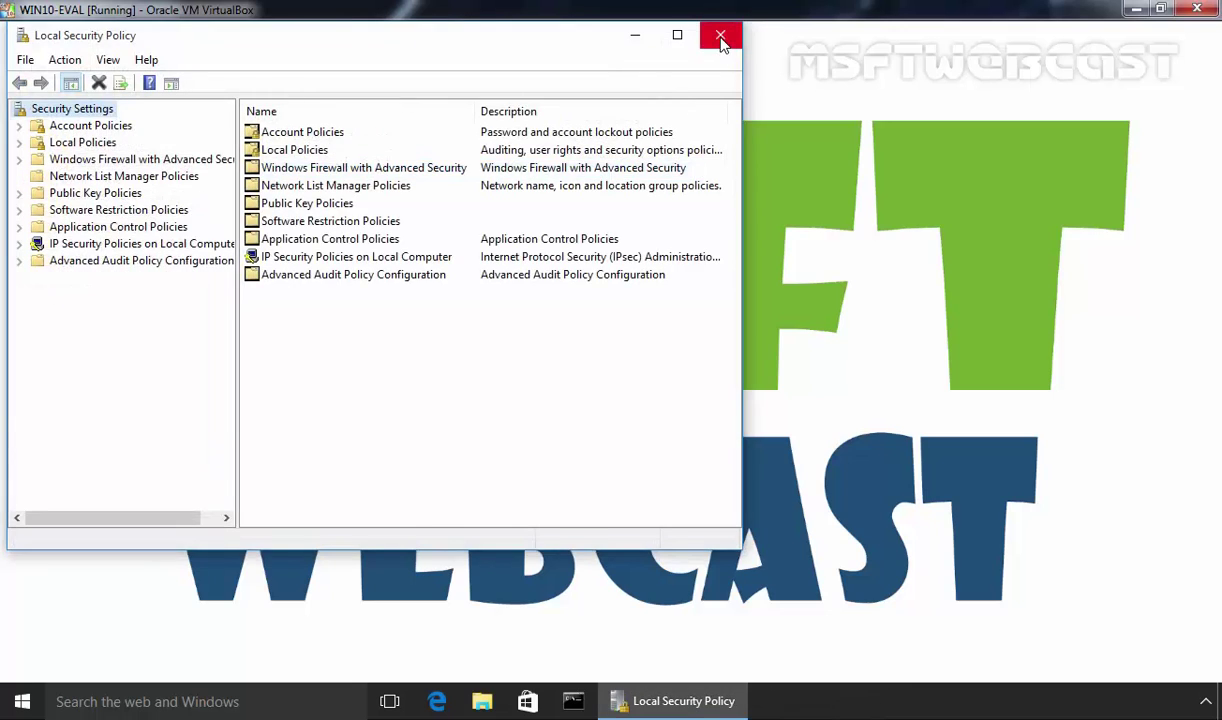
pyautogui.click(721, 37)
pyautogui.press('super+r')
pyautogui.write('cmd')
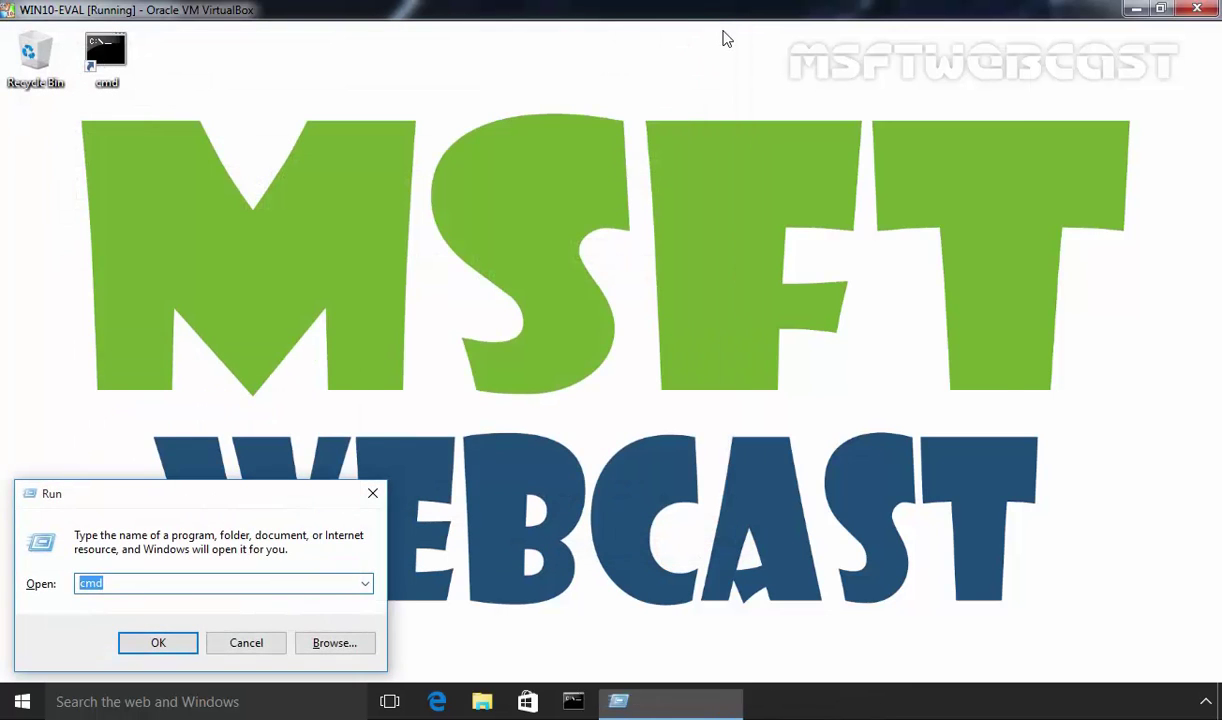
pyautogui.press('Return')
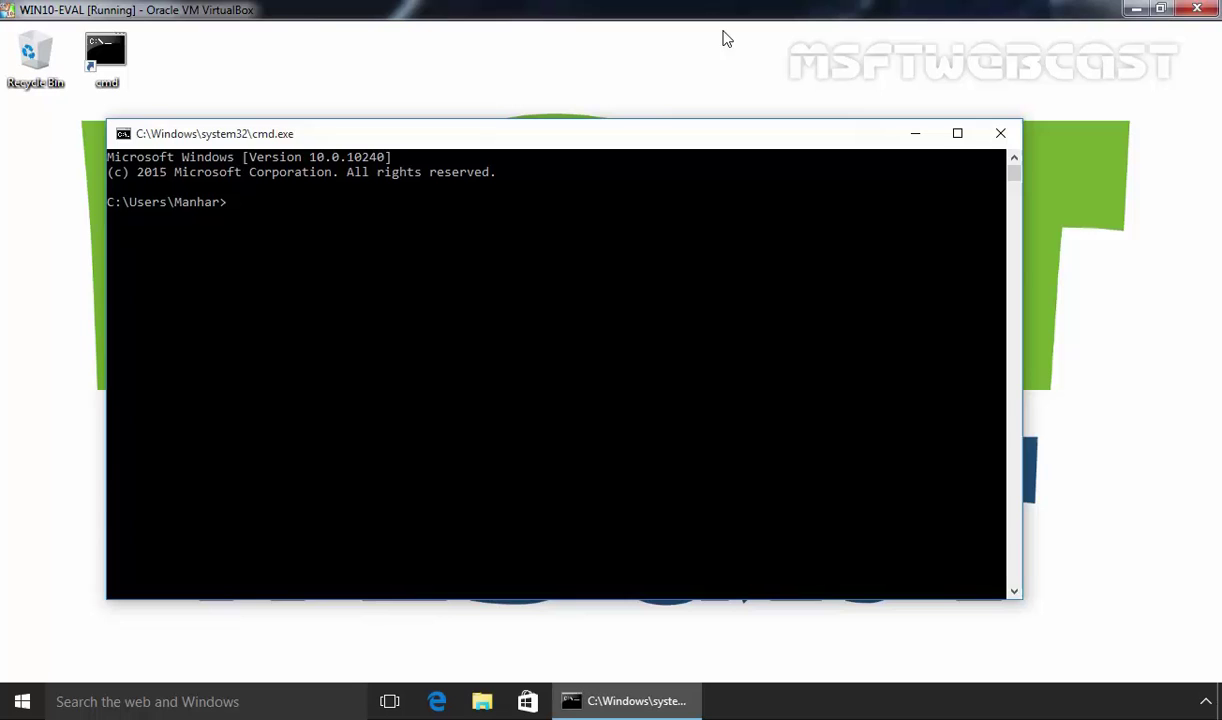
pyautogui.write('gpupdate')
pyautogui.press('Return')
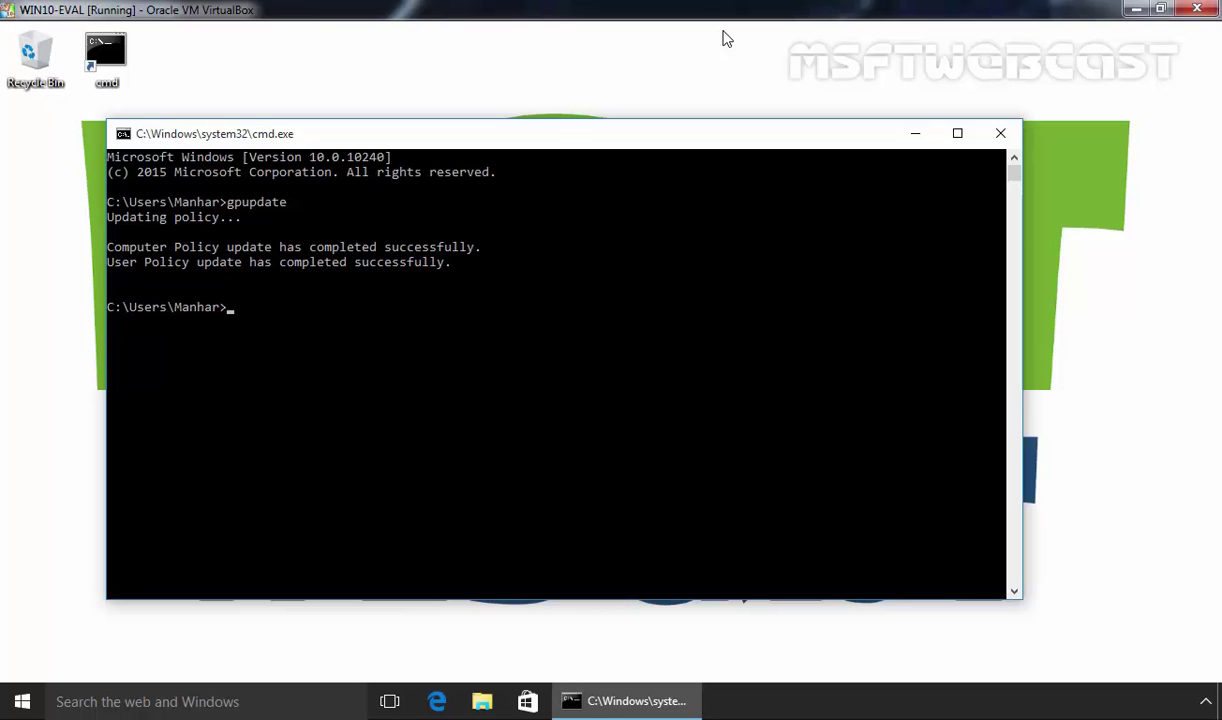
# Close the Command Prompt, sign out, and bring up the sign-in screen
pyautogui.click(1000, 133)
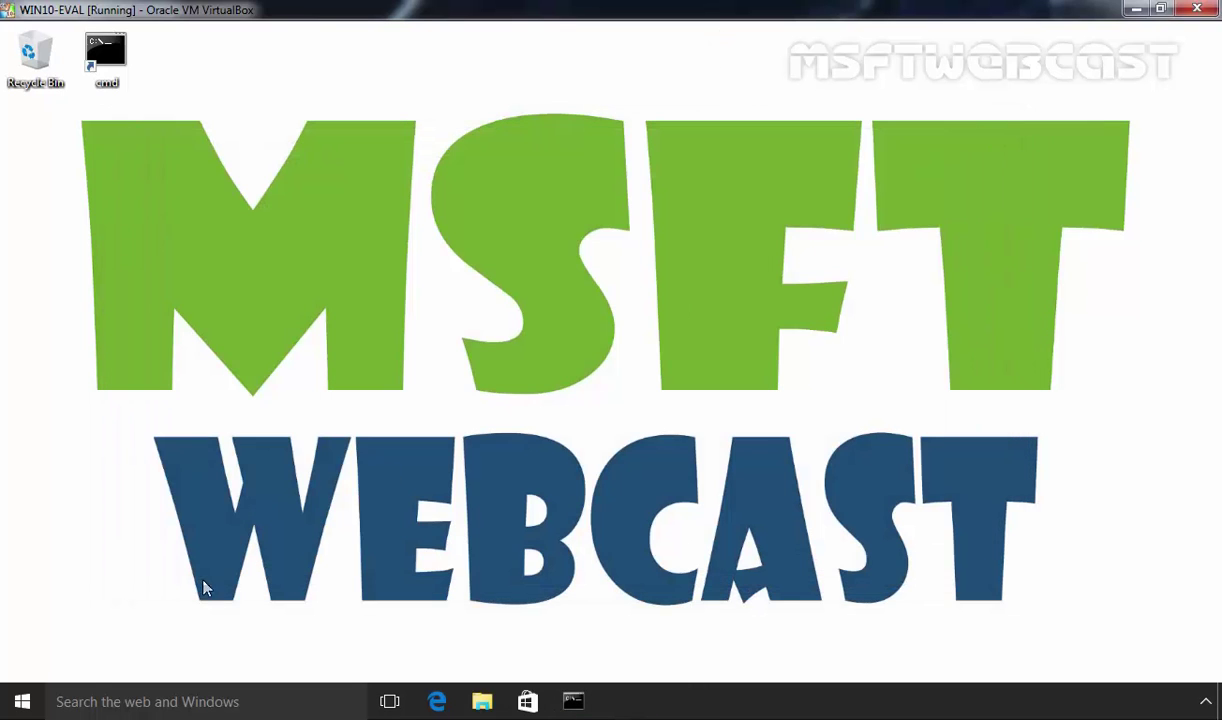
pyautogui.click(22, 701)
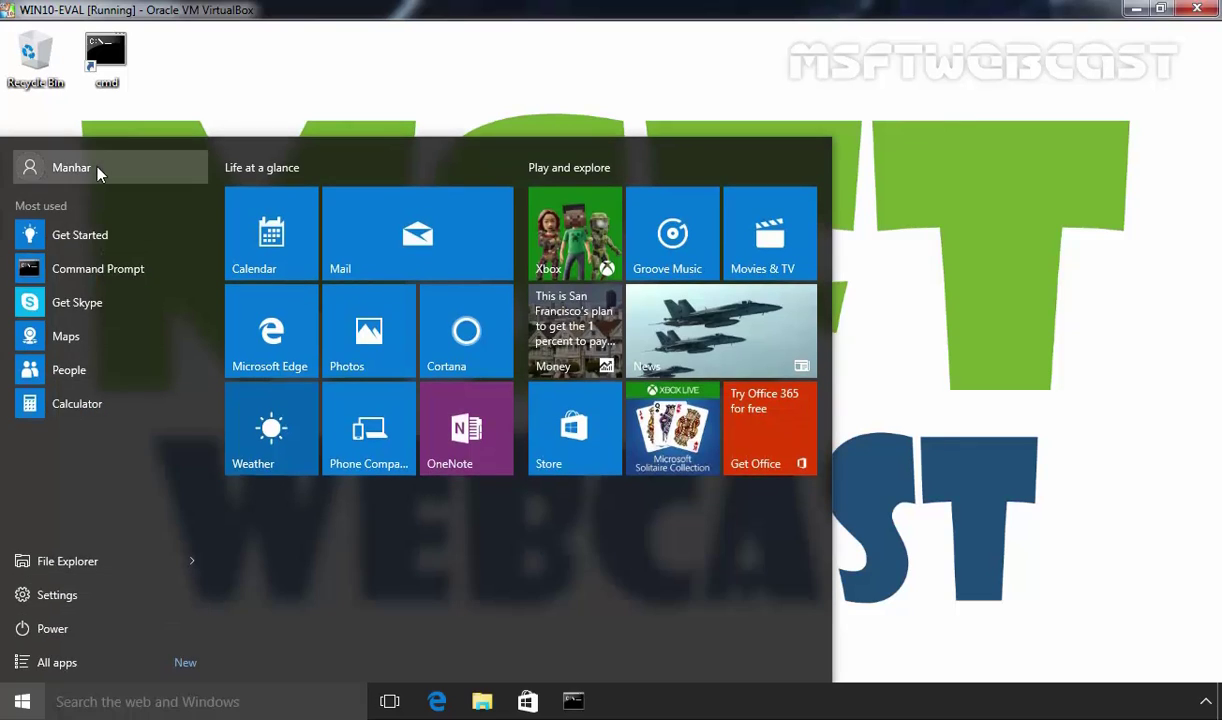
pyautogui.click(97, 172)
pyautogui.click(78, 258)
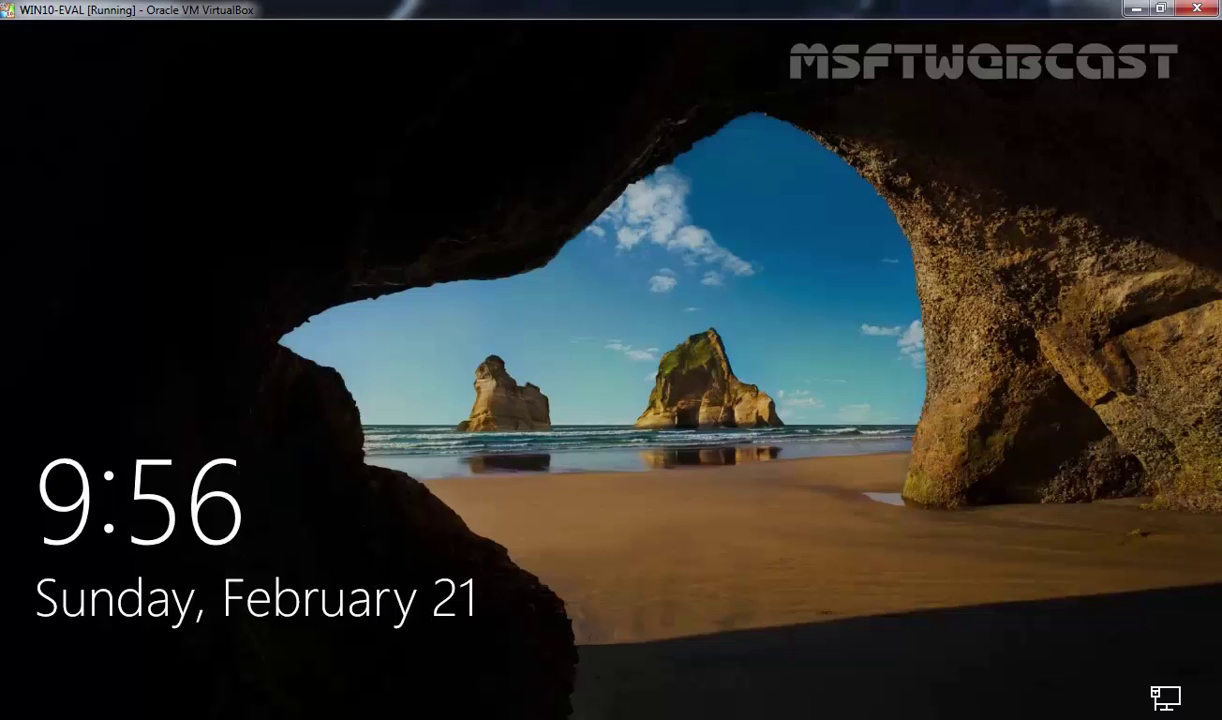
pyautogui.click(305, 409)
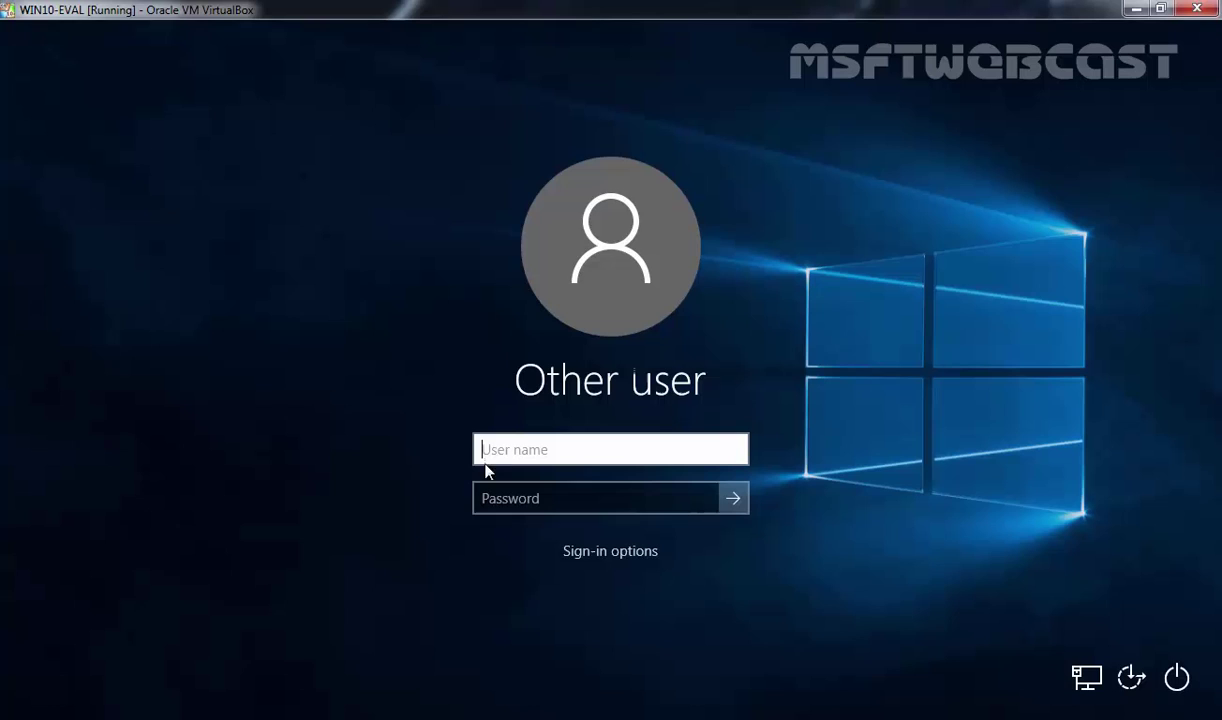
# Sign in as user1 with wrong passwords three times until the account-locked message appears
pyautogui.write('user1')
pyautogui.press('Tab')
pyautogui.write('P@ssw0rd')
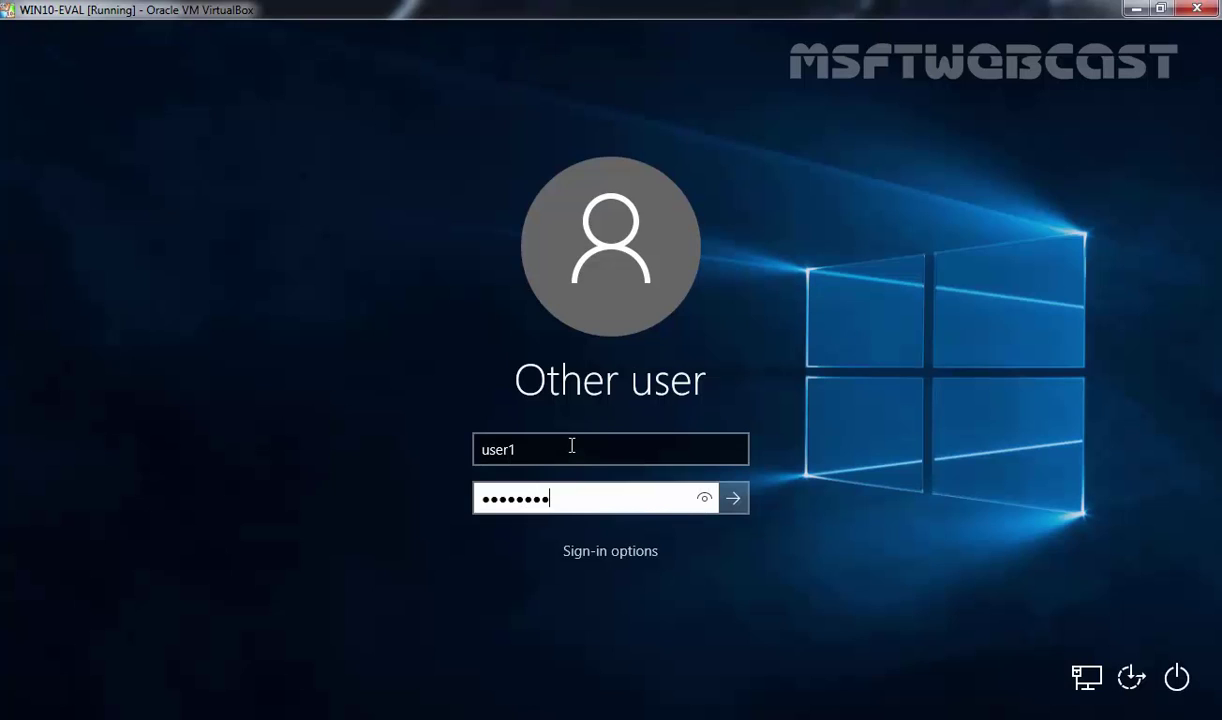
pyautogui.press('Return')
pyautogui.press('Return')
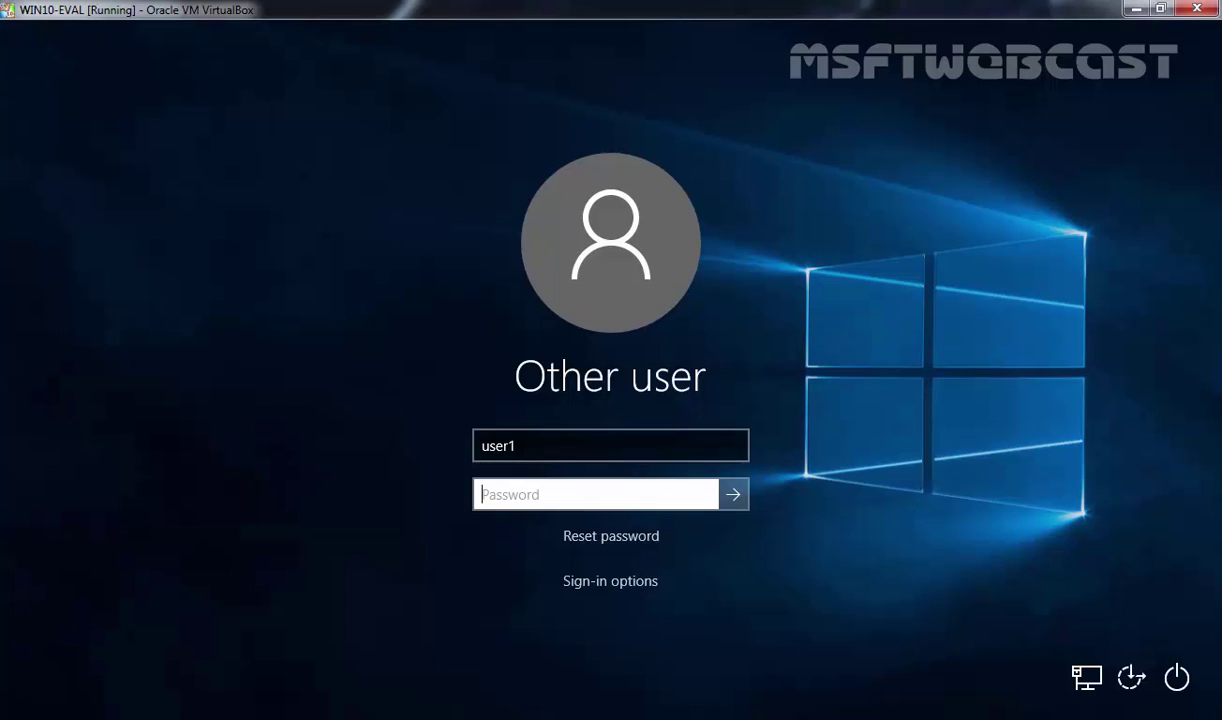
pyautogui.write('P@ssw0rd12')
pyautogui.press('Return')
pyautogui.click(600, 468)
pyautogui.write('P@ssw0rd')
pyautogui.press('Return')
pyautogui.click(558, 493)
pyautogui.write('P@ssw0rd')
pyautogui.press('Return')
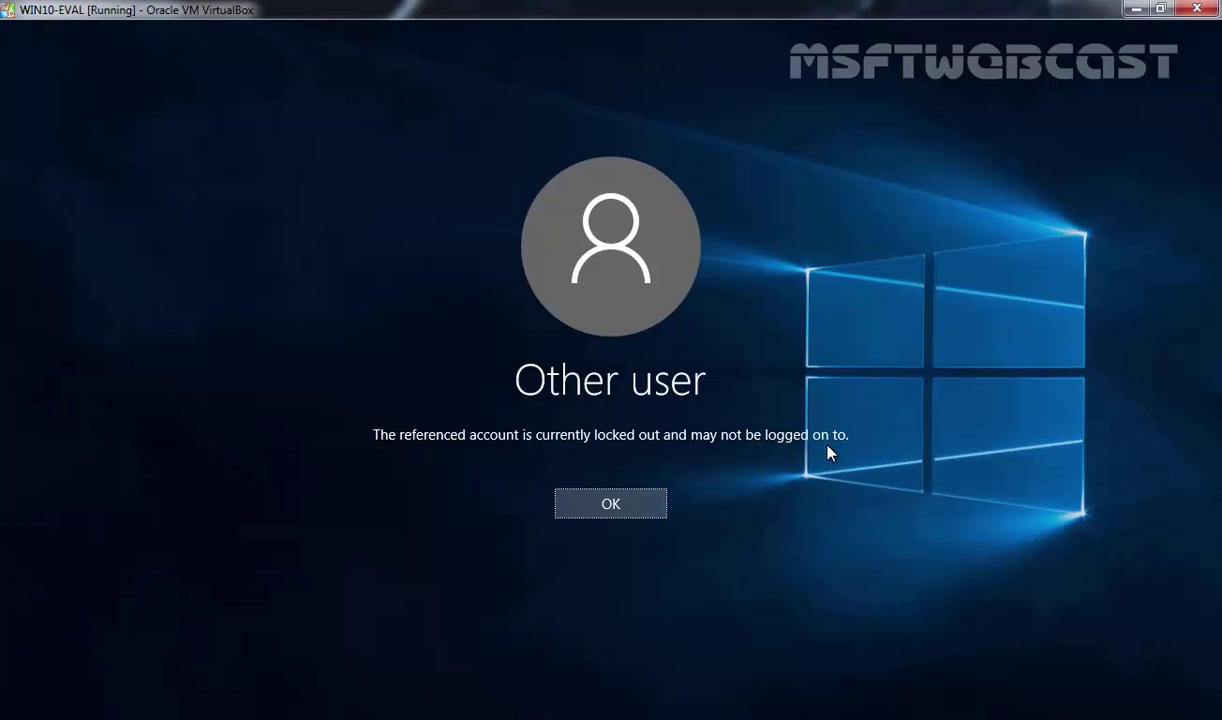
pyautogui.click(629, 509)
# Attempt another user1 sign-in and dismiss the message that the account is locked out
pyautogui.click(565, 499)
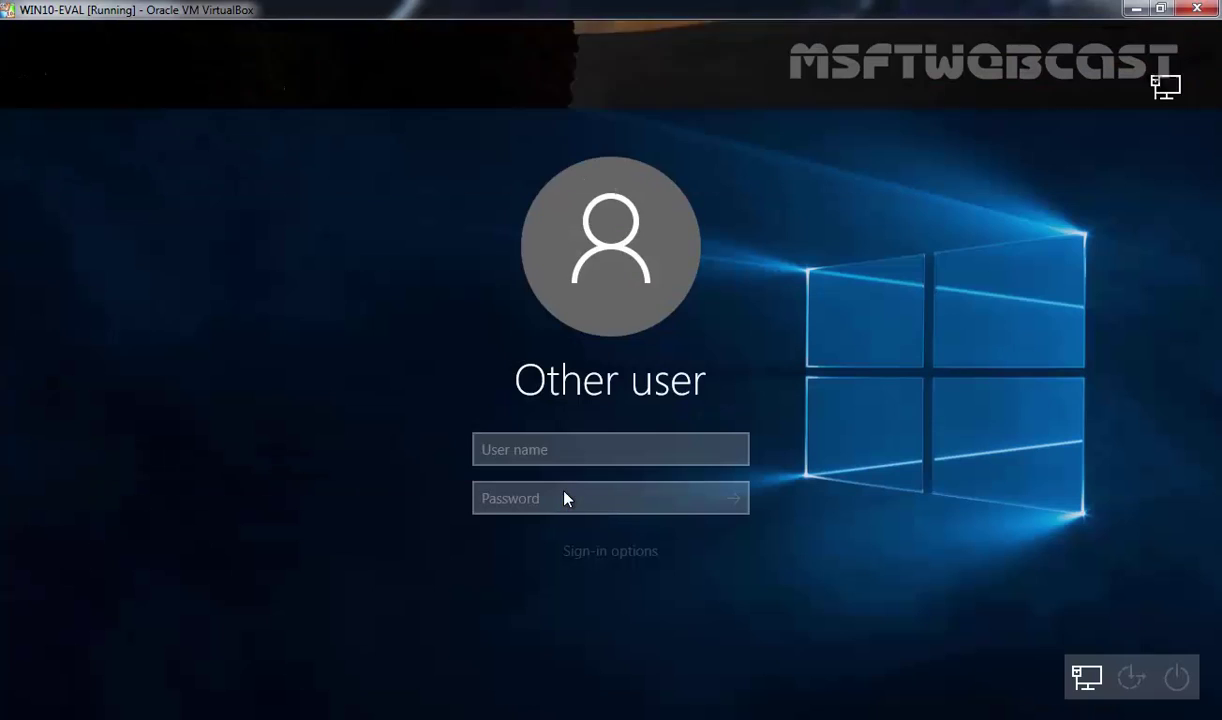
pyautogui.write('user1')
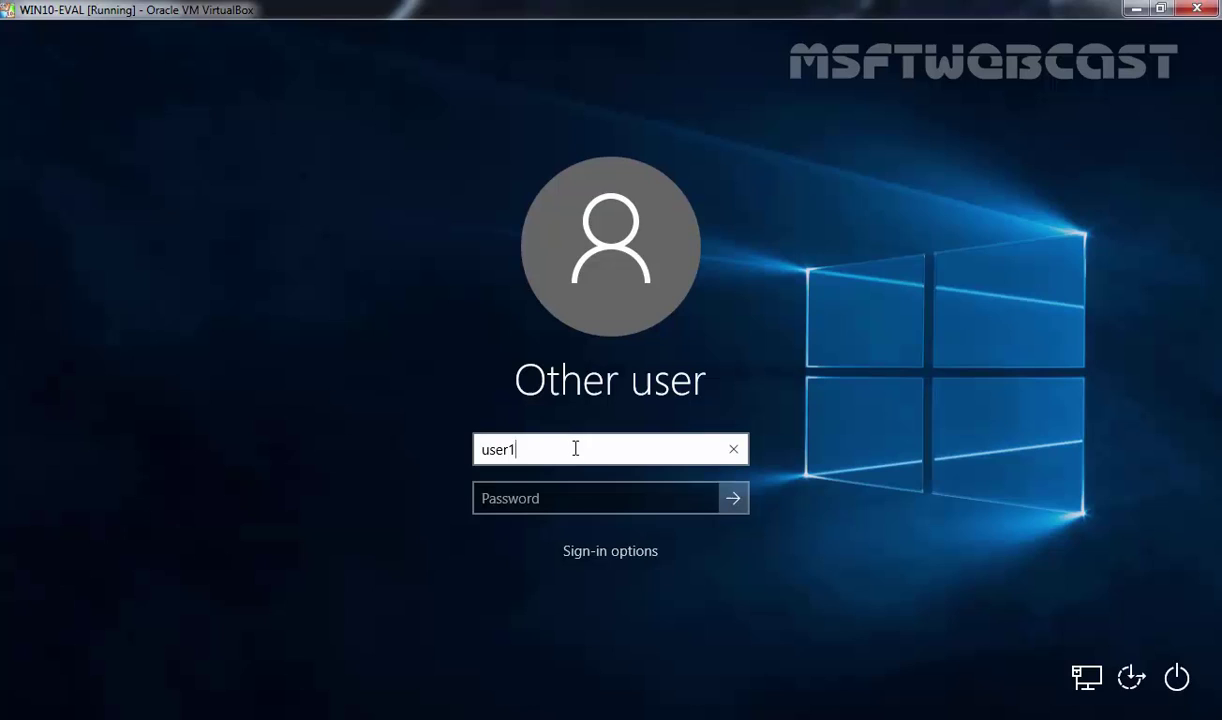
pyautogui.press('Tab')
pyautogui.write('1234')
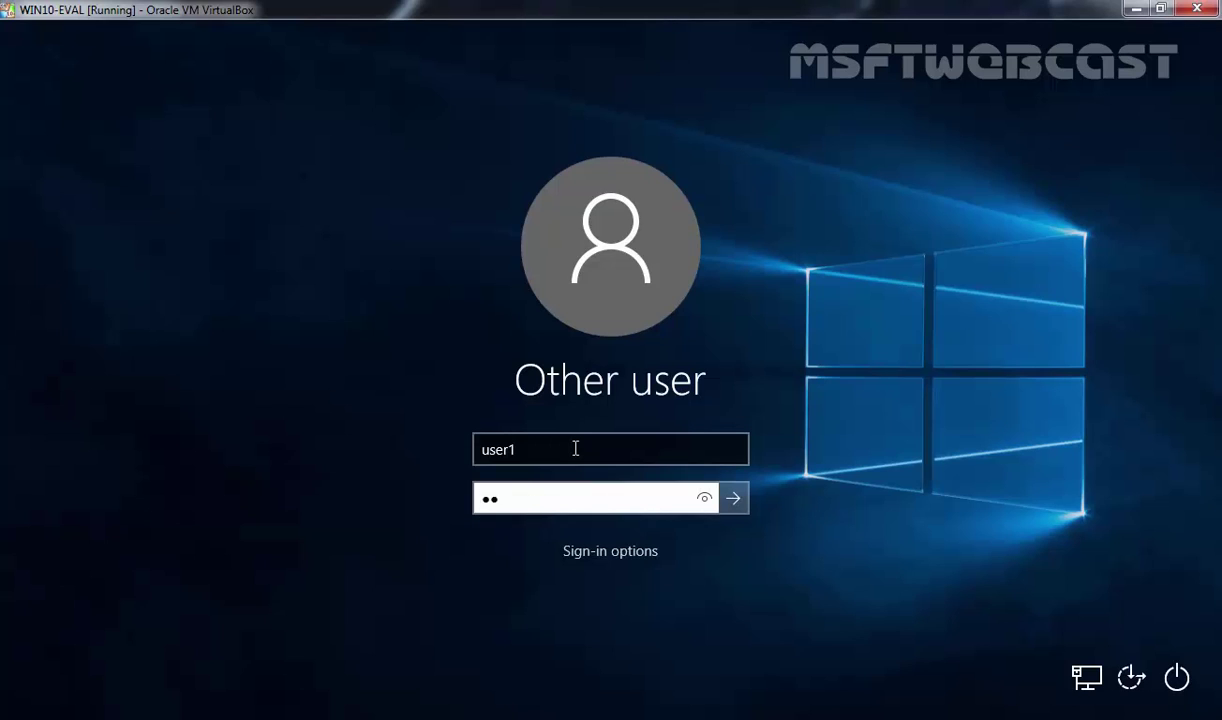
pyautogui.write('5678')
pyautogui.press('Return')
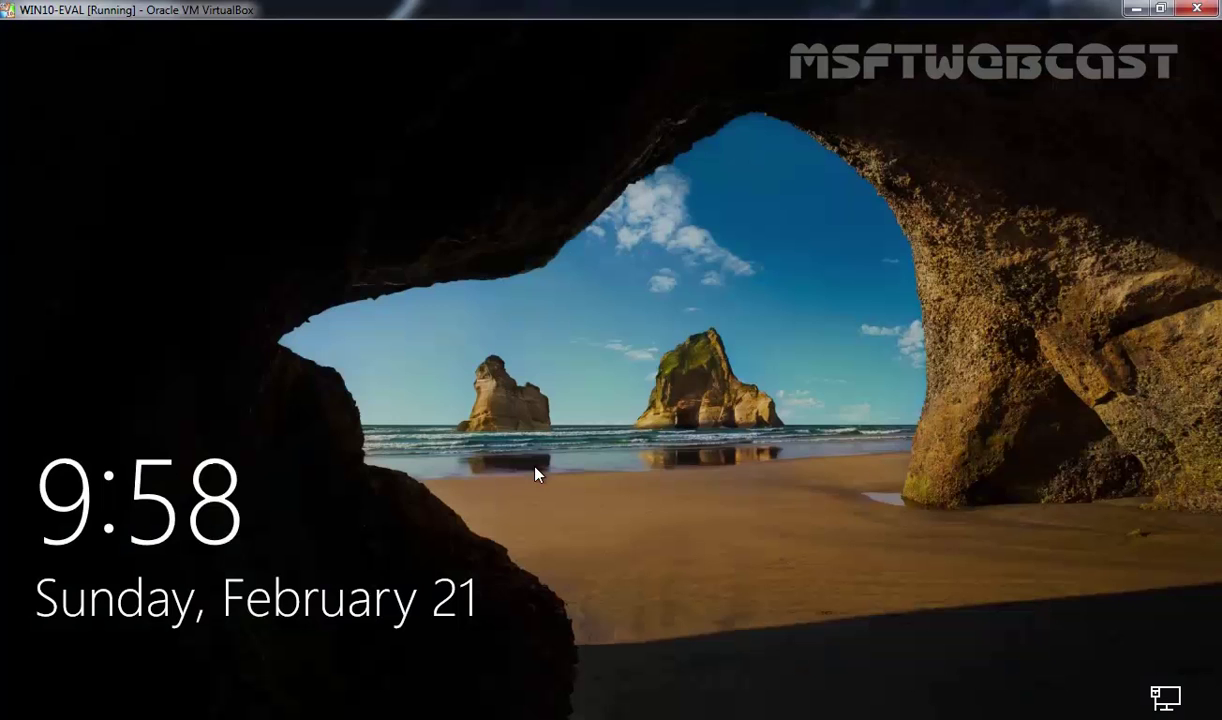
pyautogui.click(538, 475)
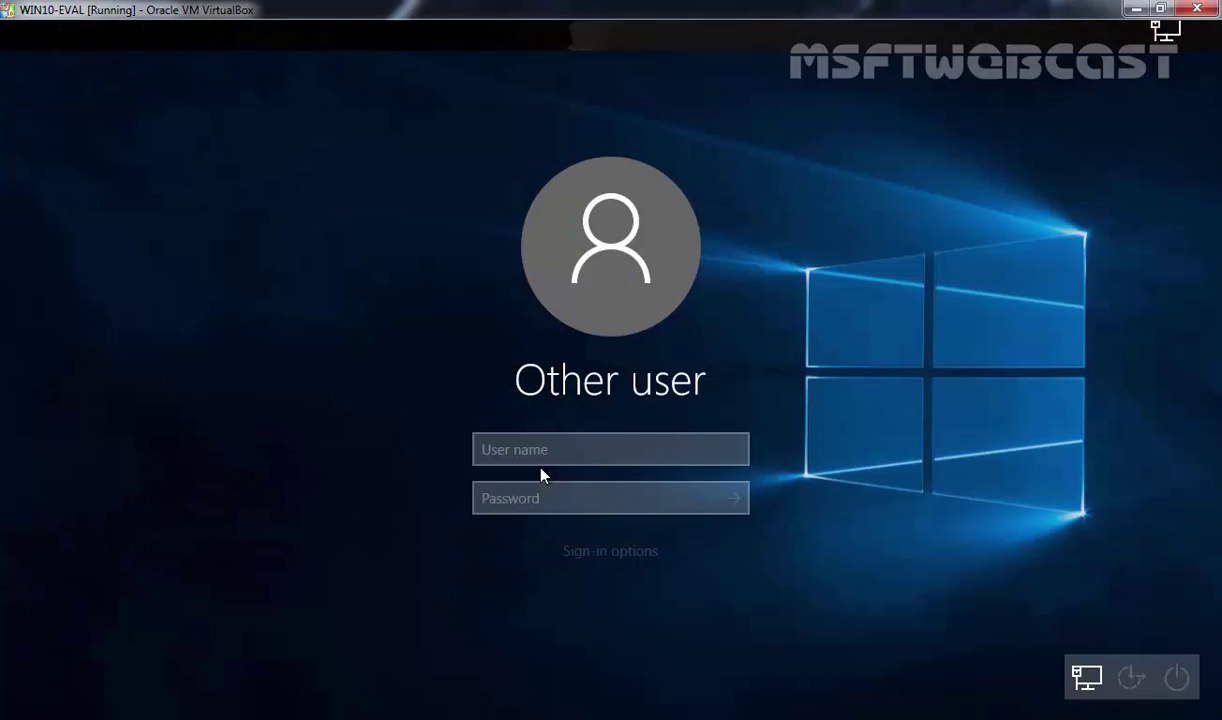
# Sign in with the administrator account's username and password
pyautogui.write('manhar')
pyautogui.press('Tab')
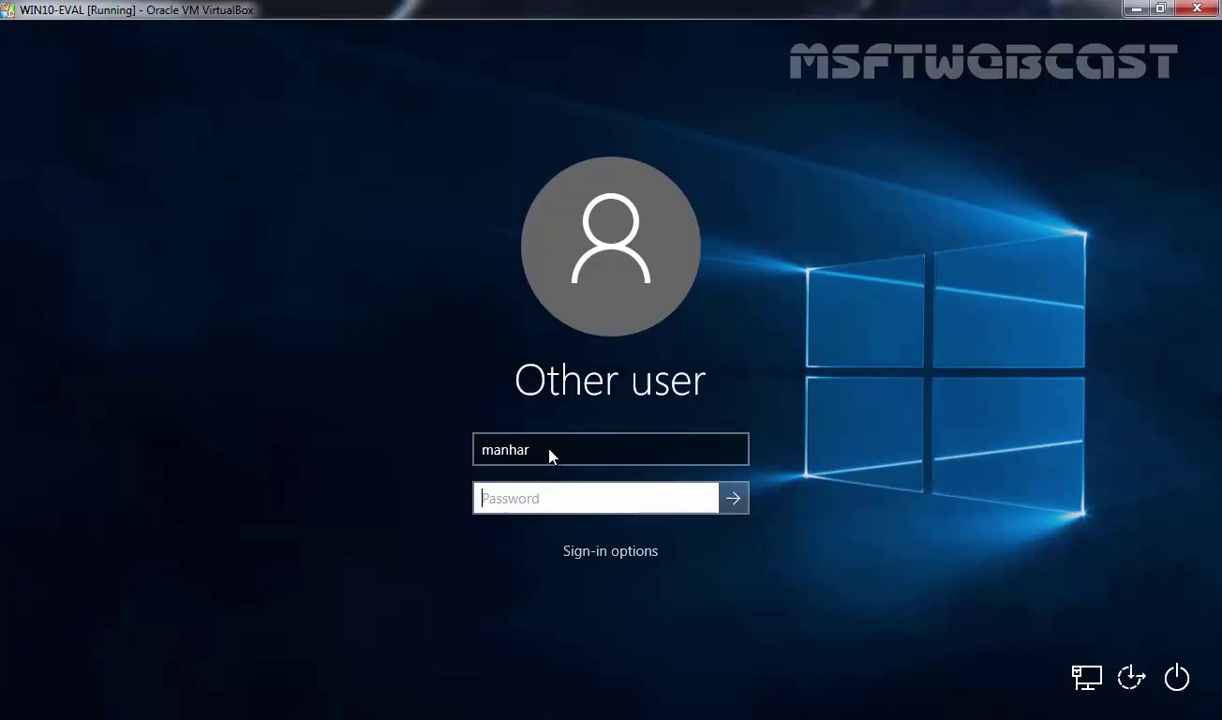
pyautogui.write('••')
pyautogui.press('BackSpace')
pyautogui.press('BackSpace')
pyautogui.write('•••••••••')
pyautogui.press('Return')
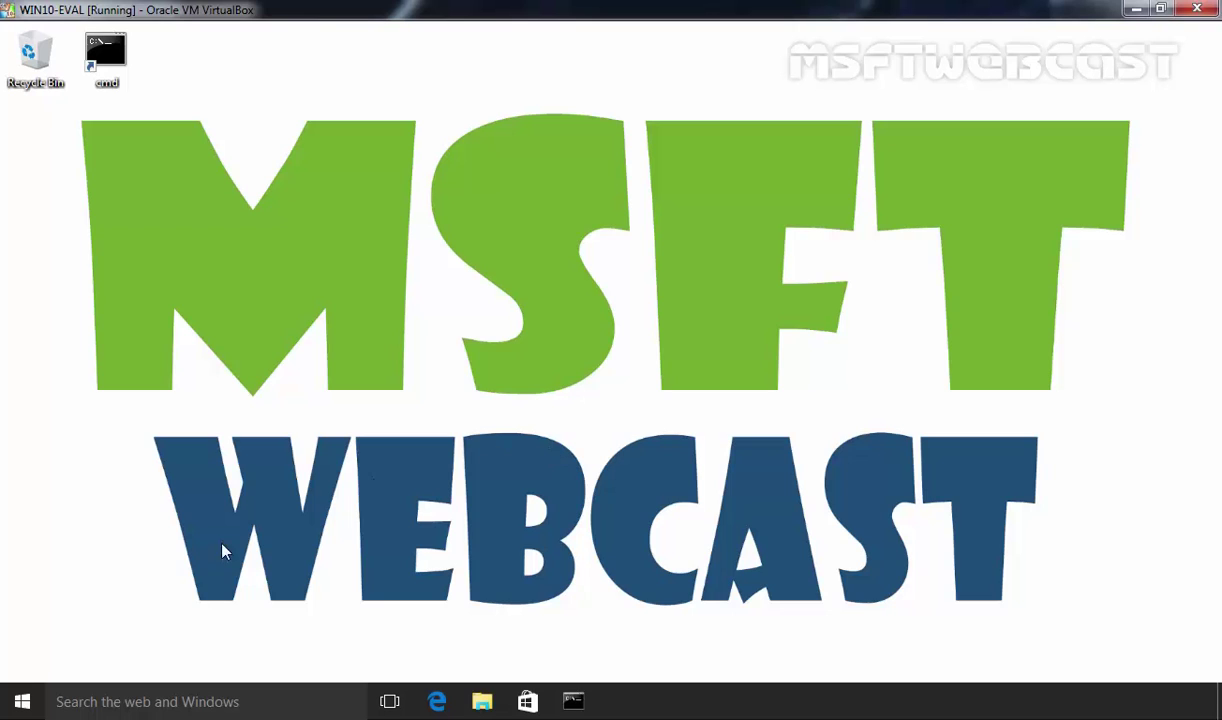
# Open User1's properties from Local Users and Groups > Users in Computer Management
pyautogui.rightClick(22, 703)
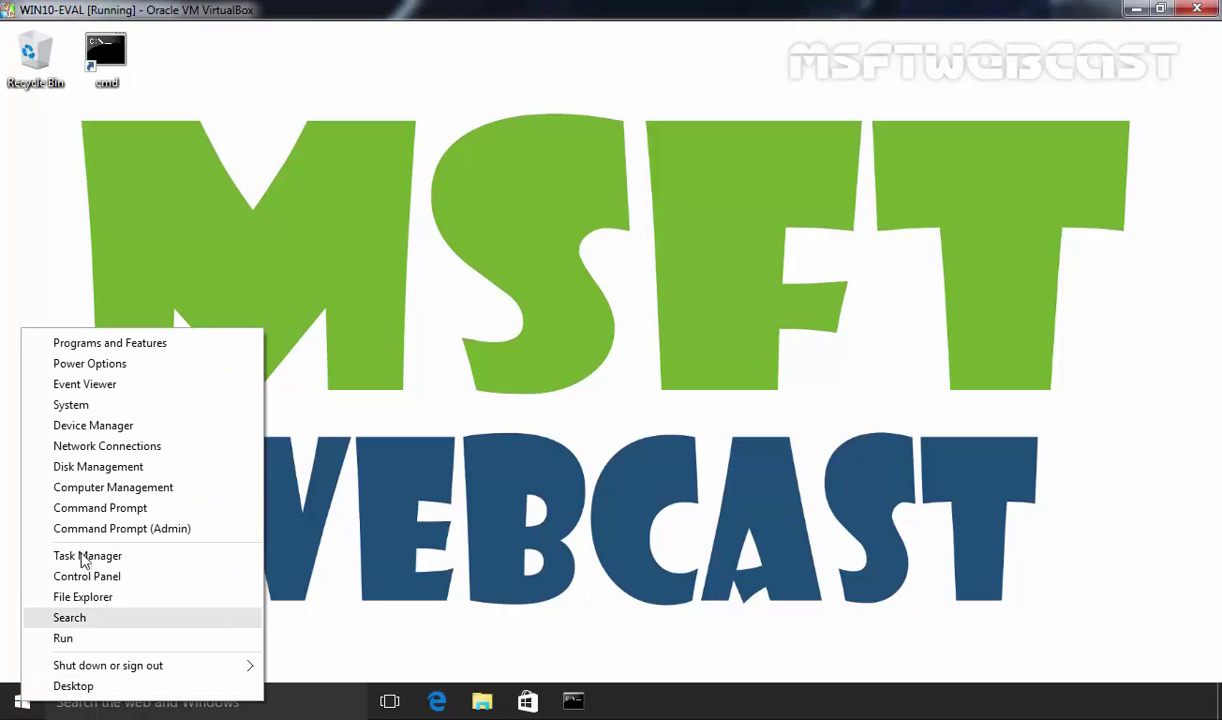
pyautogui.click(98, 488)
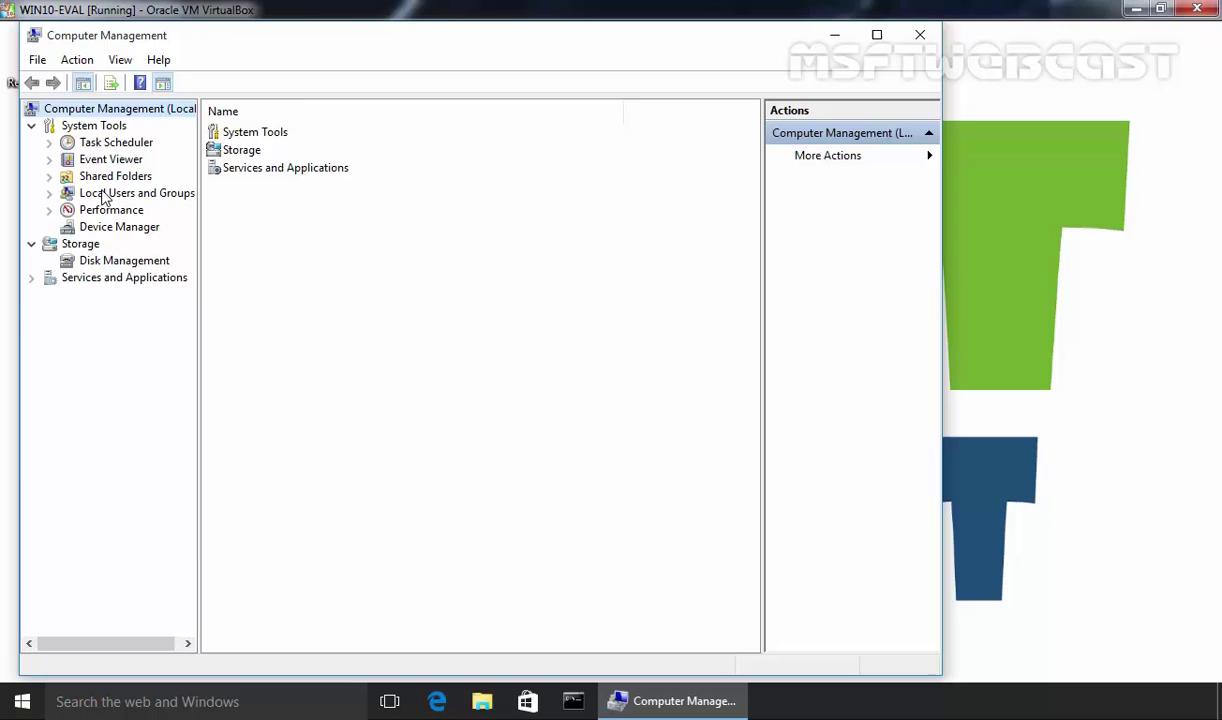
pyautogui.doubleClick(101, 193)
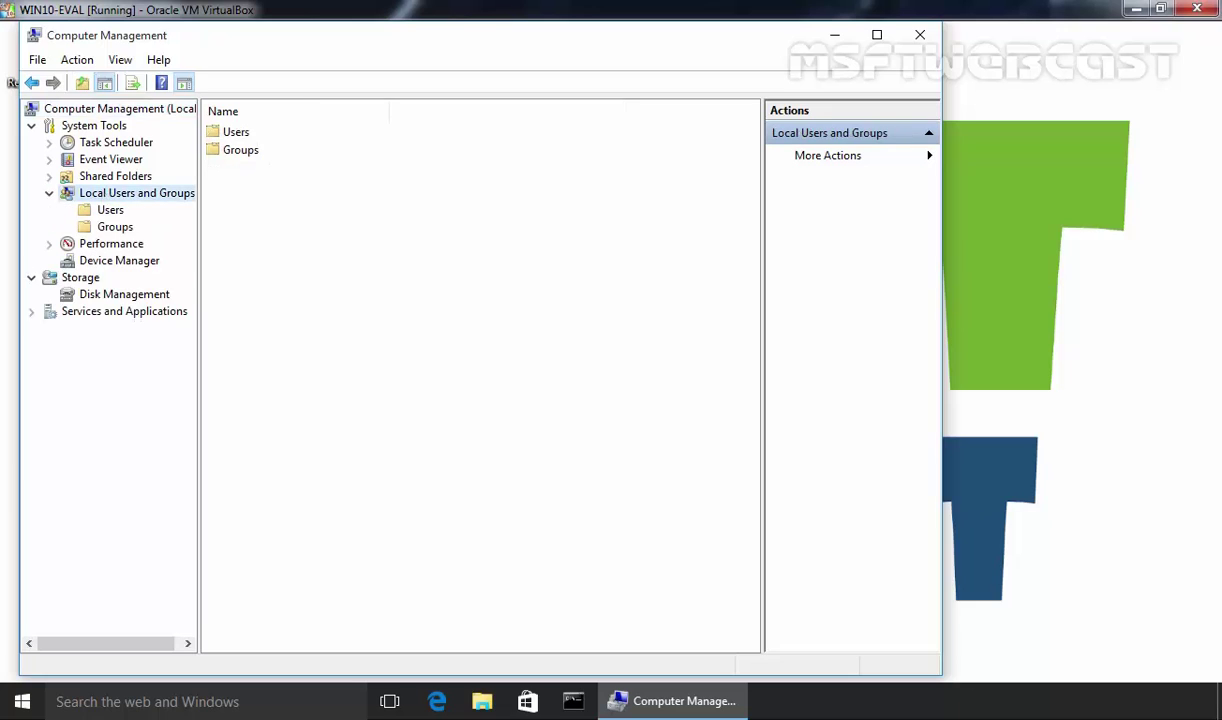
pyautogui.click(115, 210)
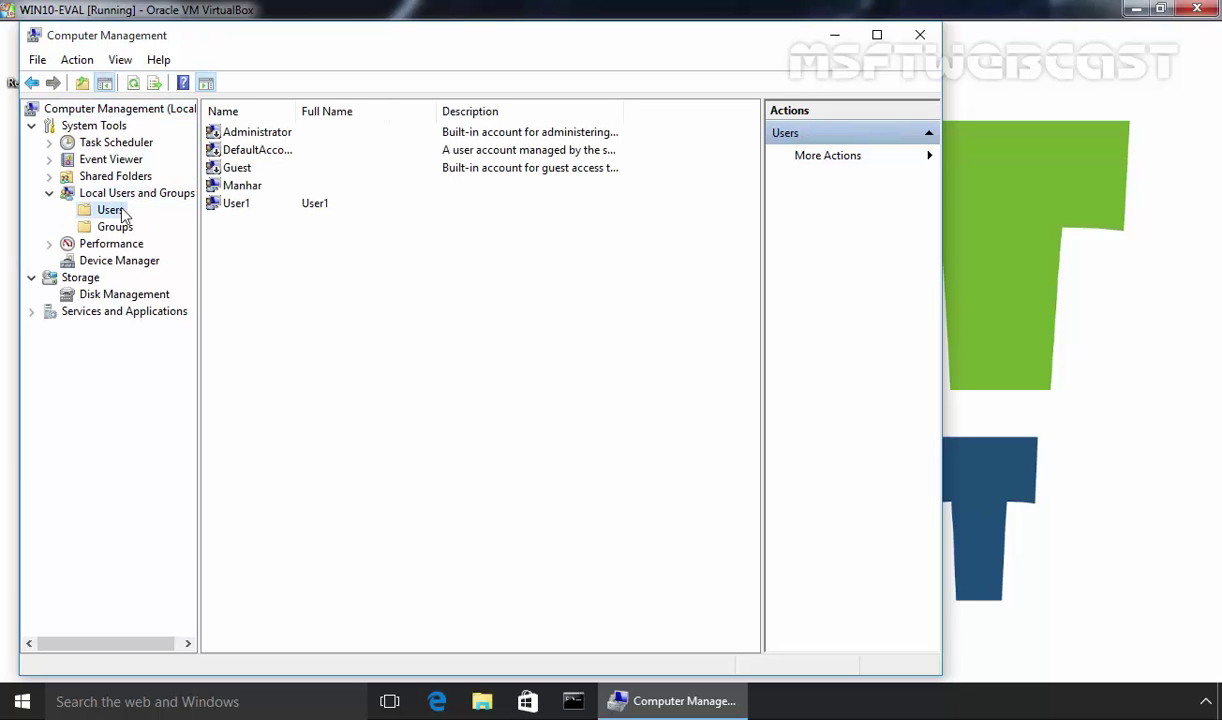
pyautogui.click(232, 215)
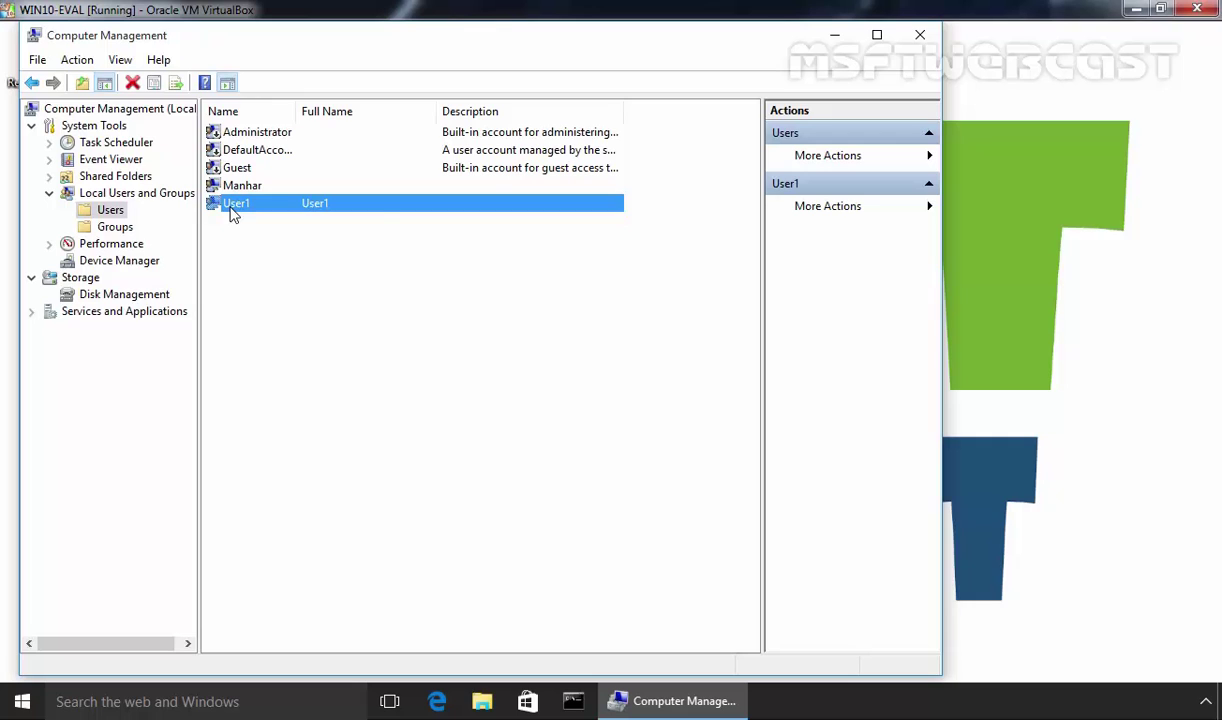
pyautogui.rightClick(232, 215)
pyautogui.click(287, 325)
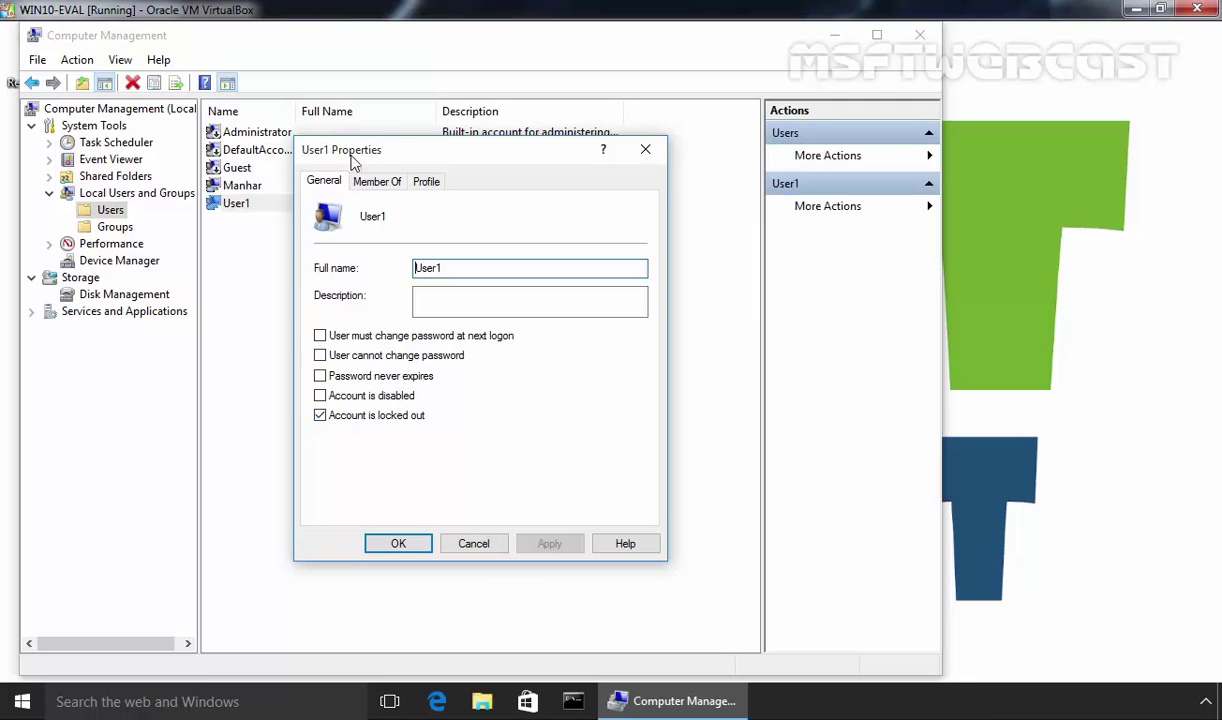
# Clear 'Account is locked out' for User1 and apply the change
pyautogui.click(320, 415)
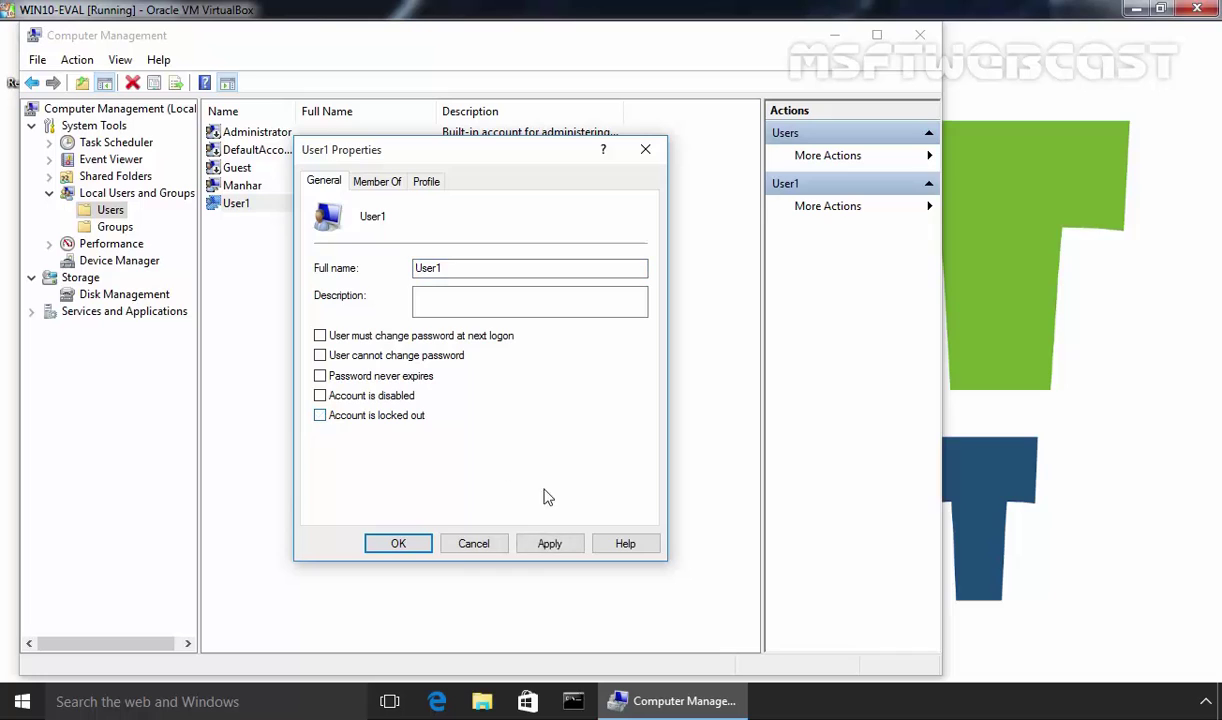
pyautogui.click(549, 543)
pyautogui.click(397, 543)
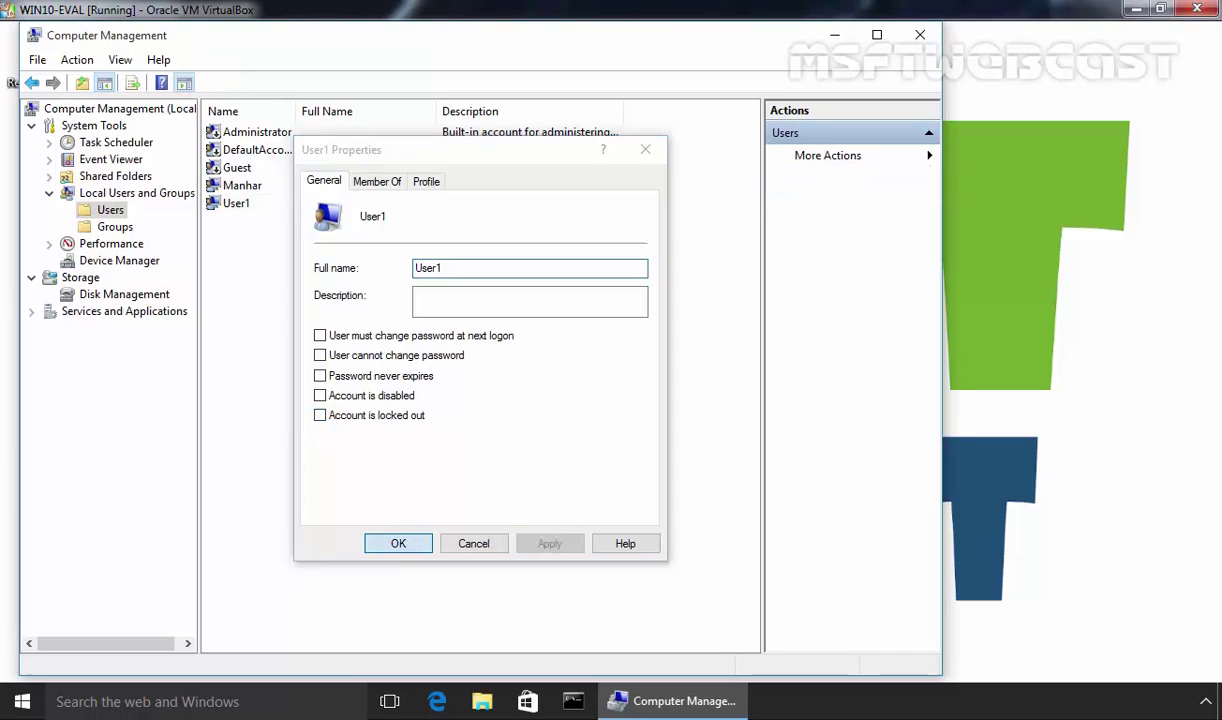